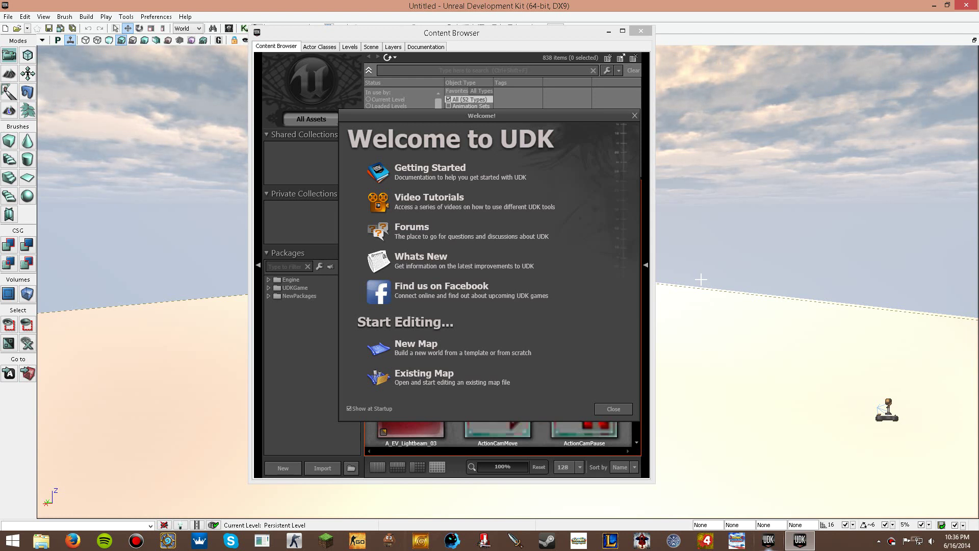
# Step: Dismiss the Welcome window and close the Content Browser so that only the level viewport is left
pyautogui.click(635, 115)
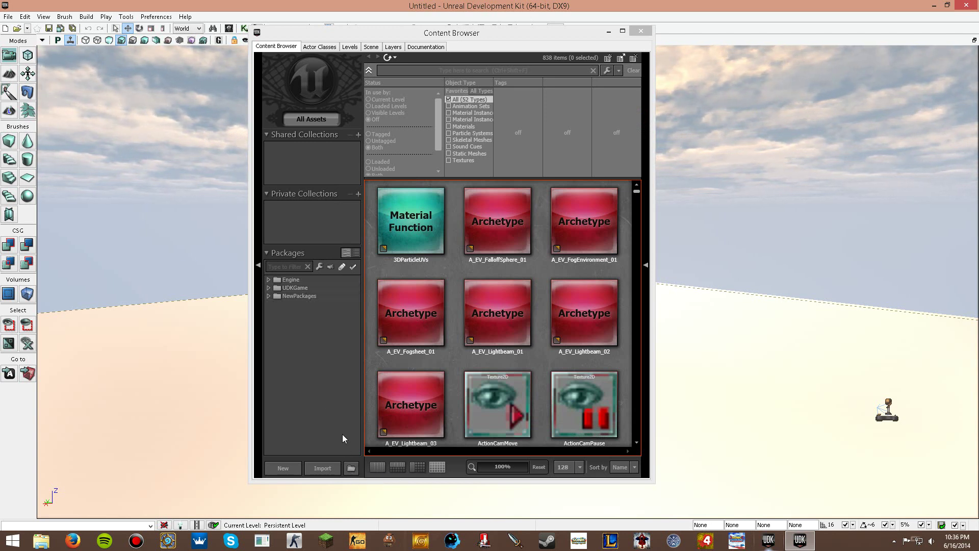
pyautogui.click(351, 468)
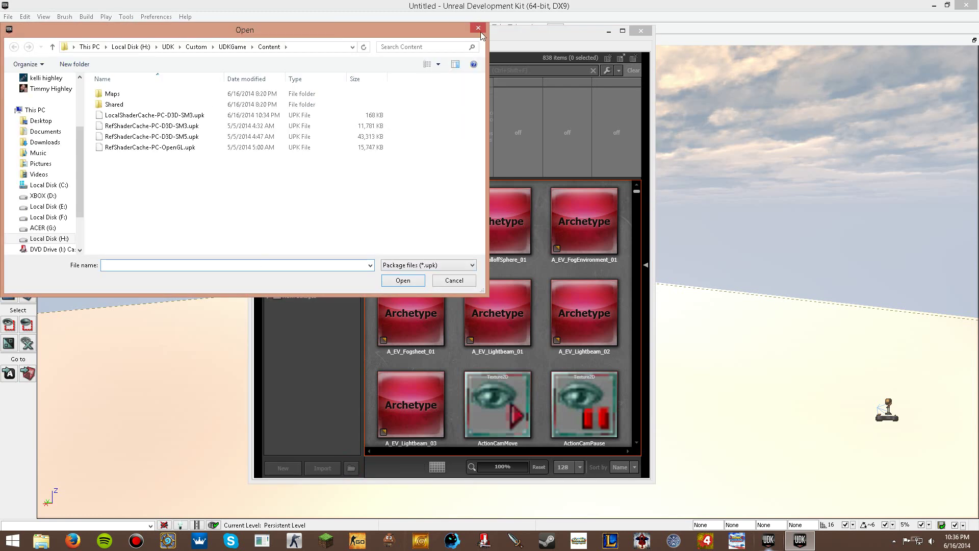
pyautogui.click(478, 28)
pyautogui.moveTo(552, 40); pyautogui.dragTo(560, 75)
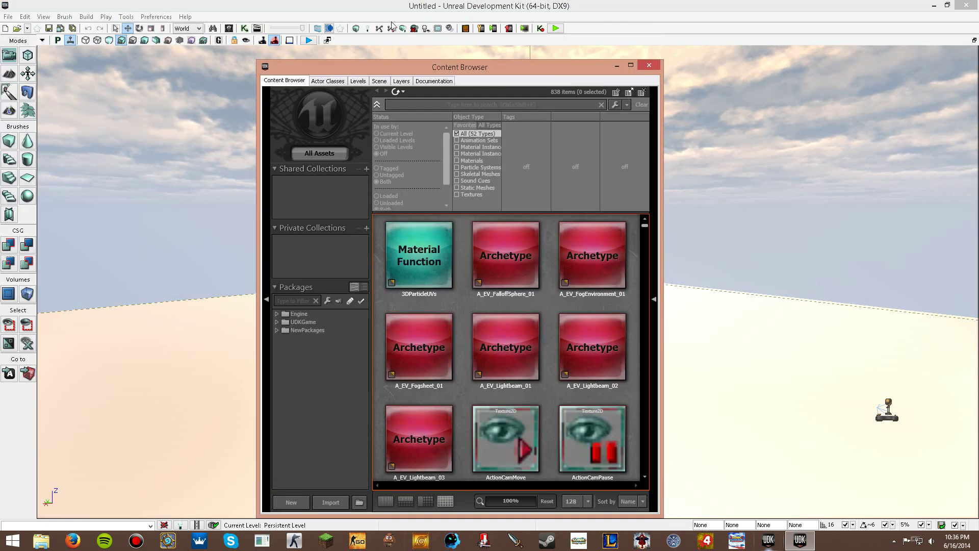
pyautogui.moveTo(483, 72); pyautogui.dragTo(461, 59)
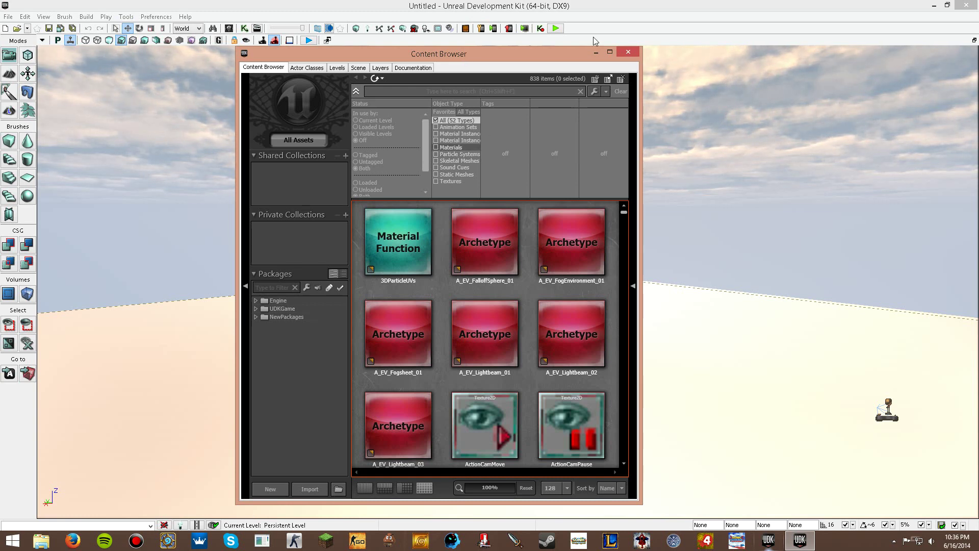
pyautogui.click(628, 52)
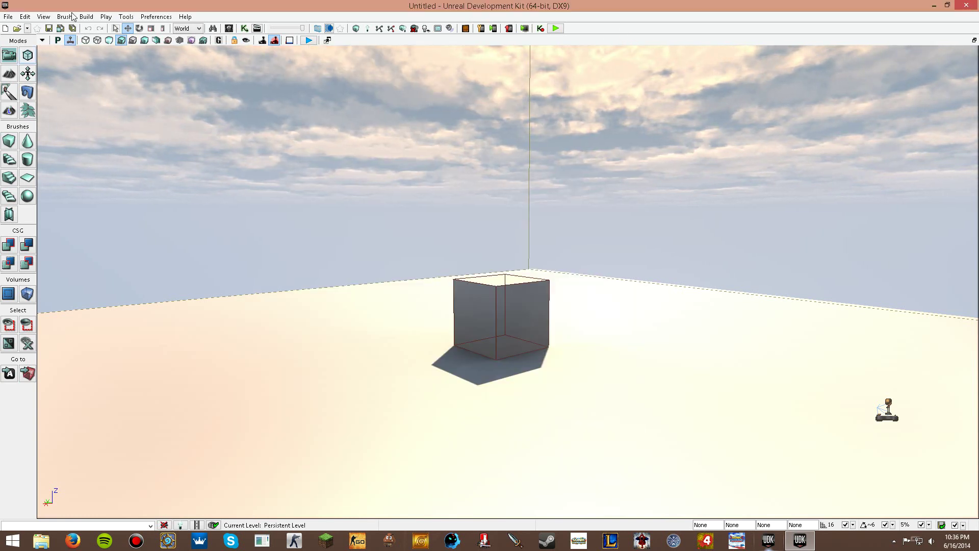
# Step: Reopen the Content Browser window and place it near the middle of the viewport
pyautogui.click(43, 17)
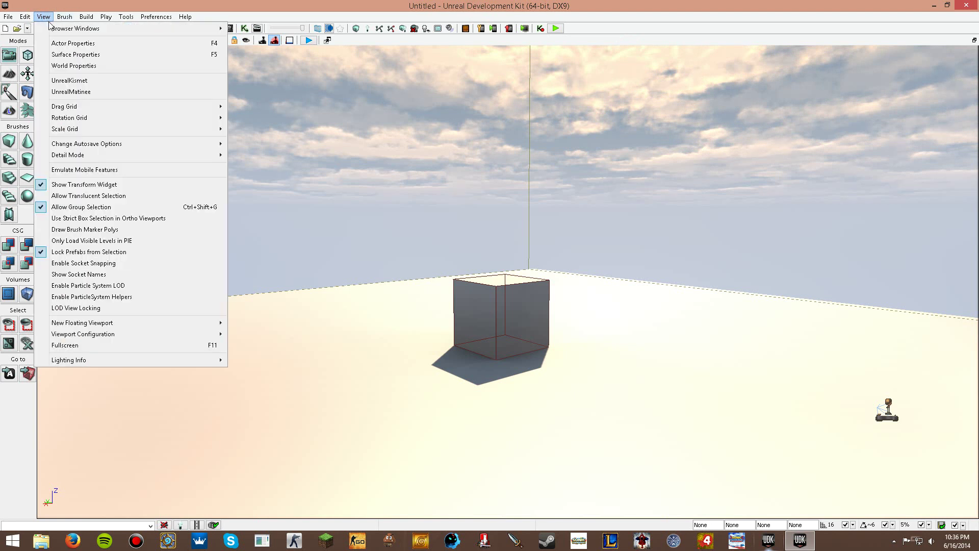
pyautogui.moveTo(52, 32)
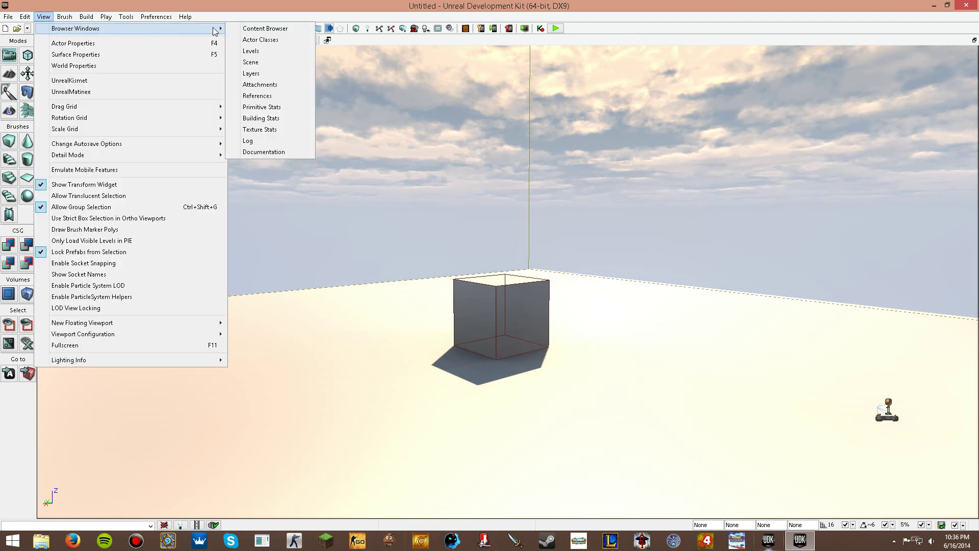
pyautogui.click(252, 32)
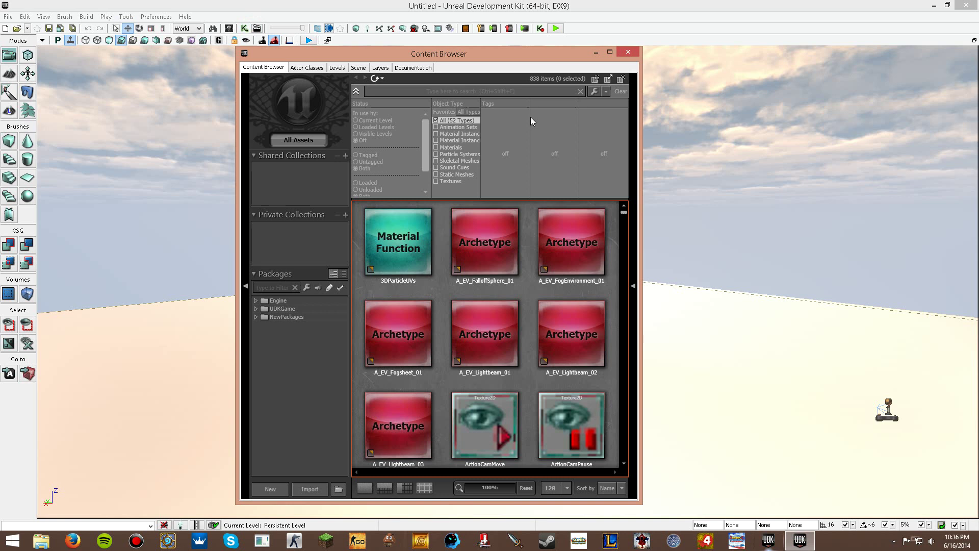
pyautogui.moveTo(489, 59); pyautogui.dragTo(522, 54)
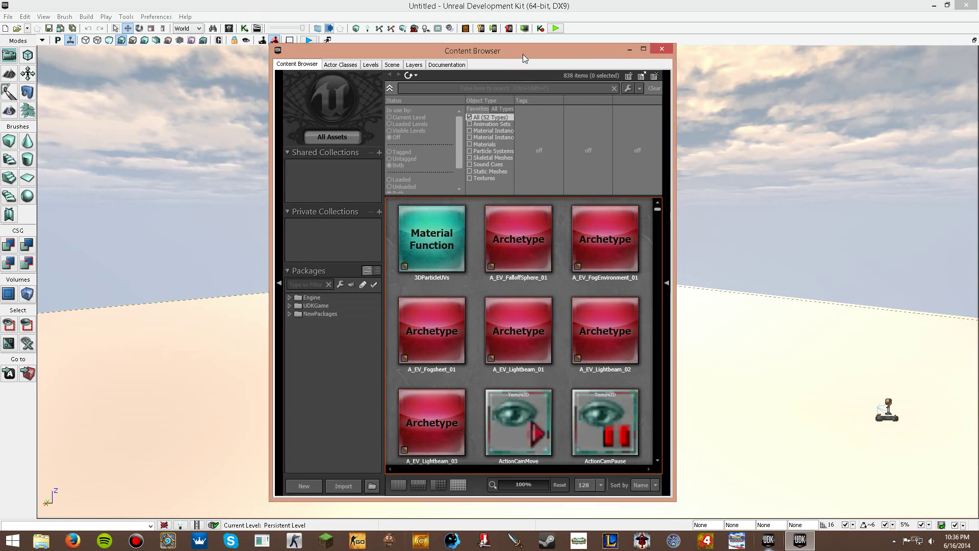
# Step: Start opening a package from the Content Browser and browse to the Hi-Rez Studios folder on Local Disk (F:)
pyautogui.click(372, 487)
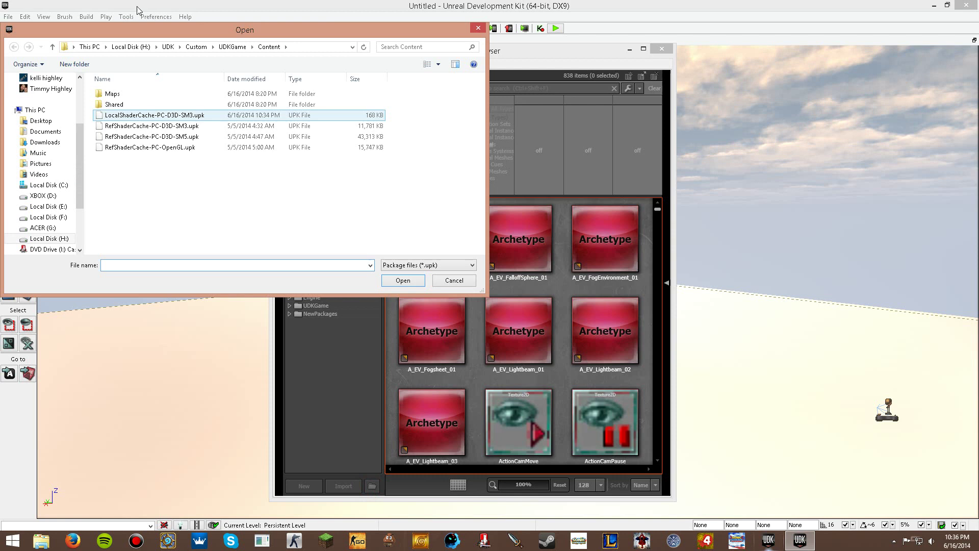
pyautogui.moveTo(143, 30); pyautogui.dragTo(175, 41)
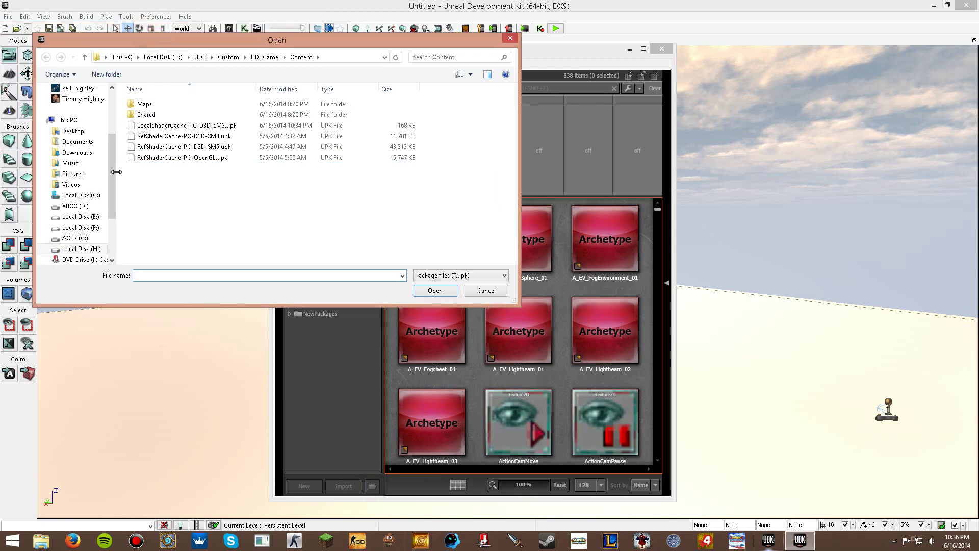
pyautogui.moveTo(113, 180); pyautogui.dragTo(113, 191)
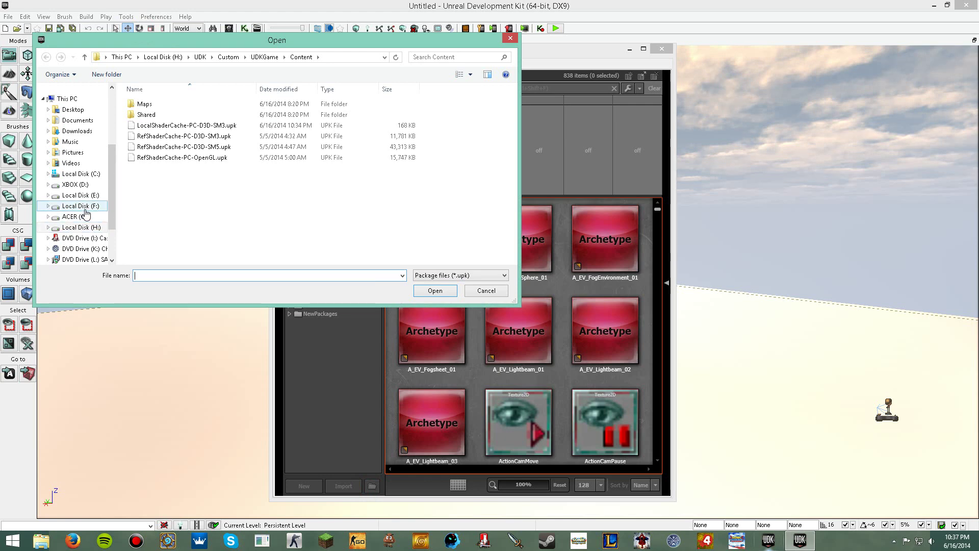
pyautogui.click(83, 206)
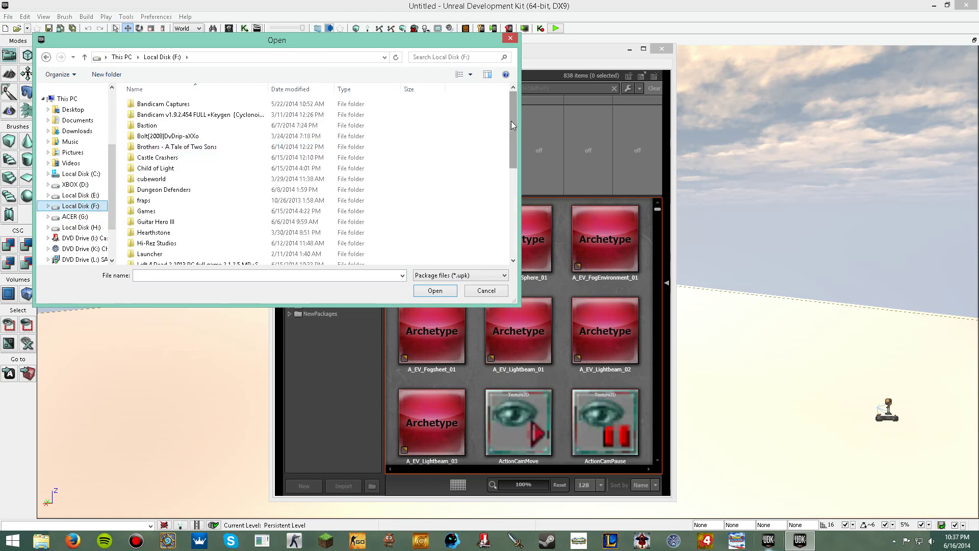
pyautogui.scroll(-1, 413, 130)
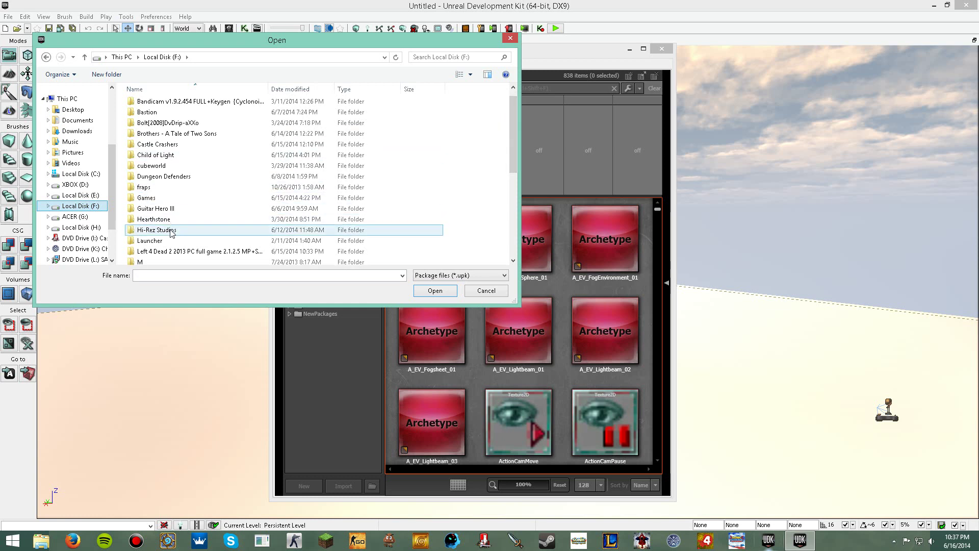
pyautogui.doubleClick(171, 233)
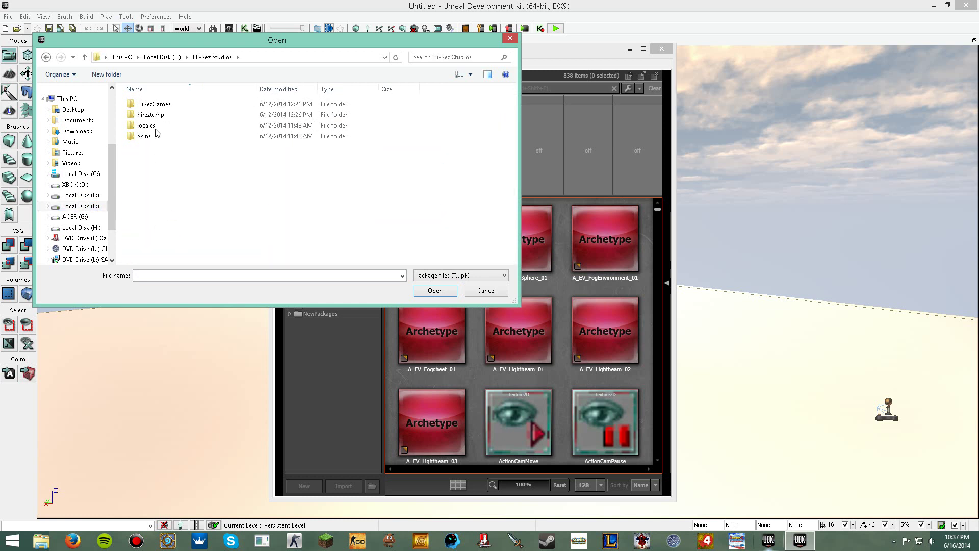
# Step: Navigate from Hi-Rez Studios through HiRezGames, smite and BattleGame into the CookedPC folder
pyautogui.click(159, 106)
pyautogui.doubleClick(159, 105)
pyautogui.doubleClick(160, 106)
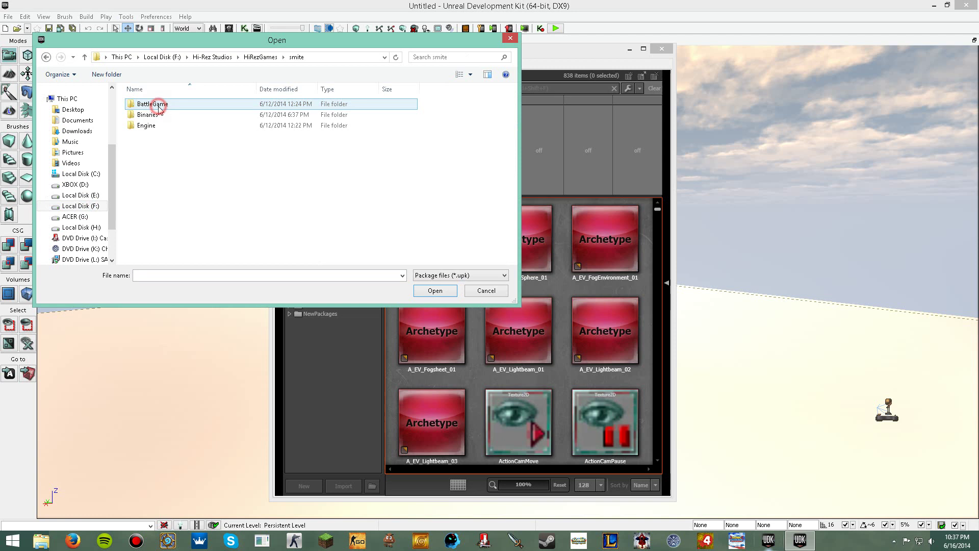
pyautogui.click(159, 105)
pyautogui.doubleClick(159, 105)
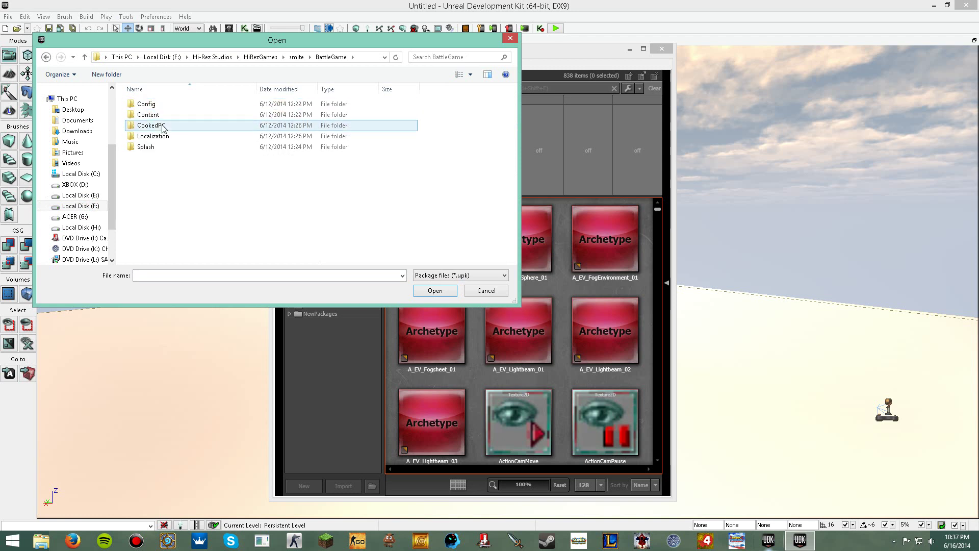
pyautogui.doubleClick(153, 126)
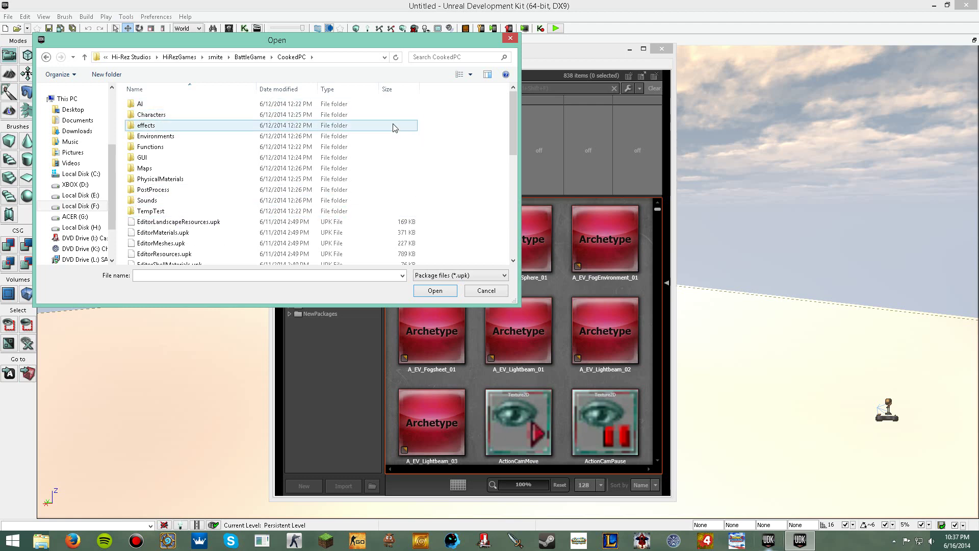
# Step: Go into the Characters folder and open its GODs subfolder
pyautogui.moveTo(513, 136)
pyautogui.mouseDown()
pyautogui.moveTo(513, 199)
pyautogui.moveTo(507, 127)
pyautogui.mouseUp()
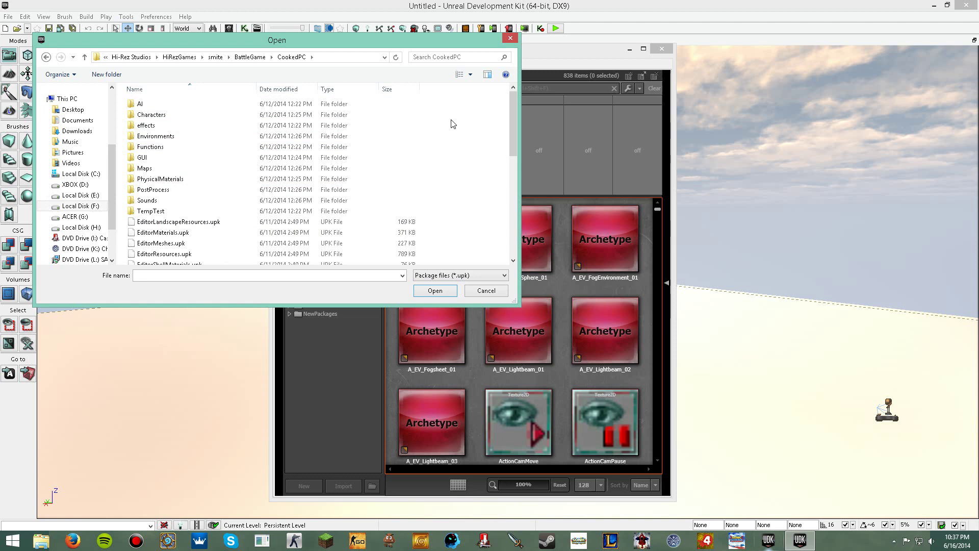
pyautogui.click(207, 115)
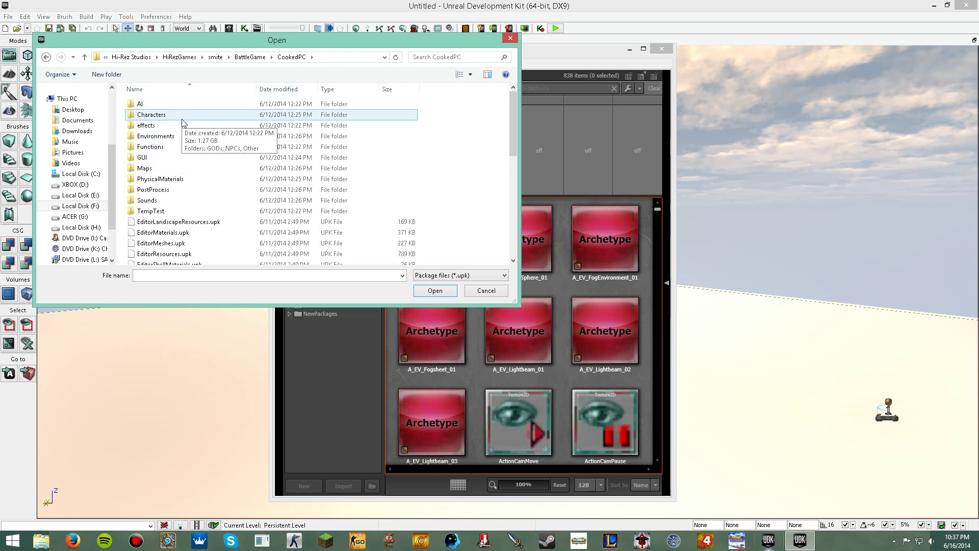
pyautogui.doubleClick(165, 116)
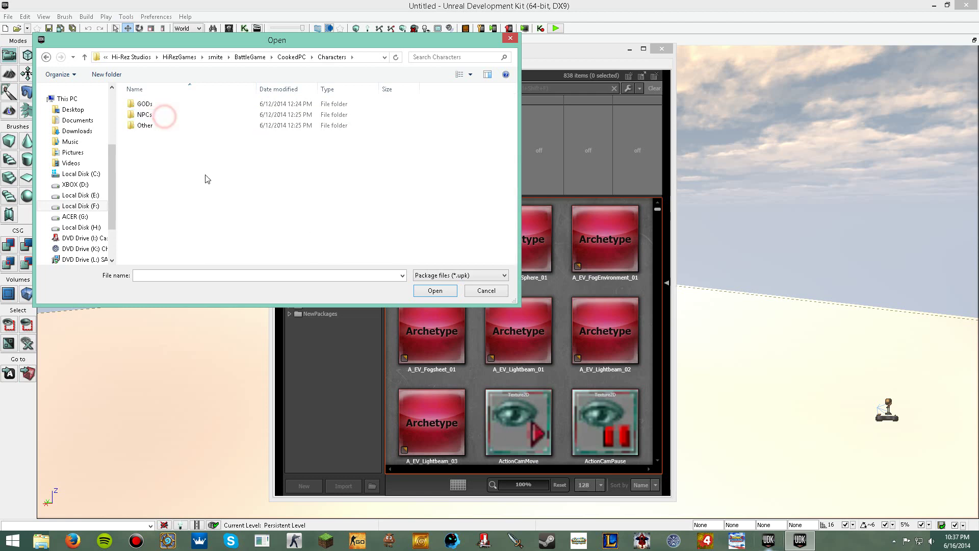
pyautogui.doubleClick(137, 103)
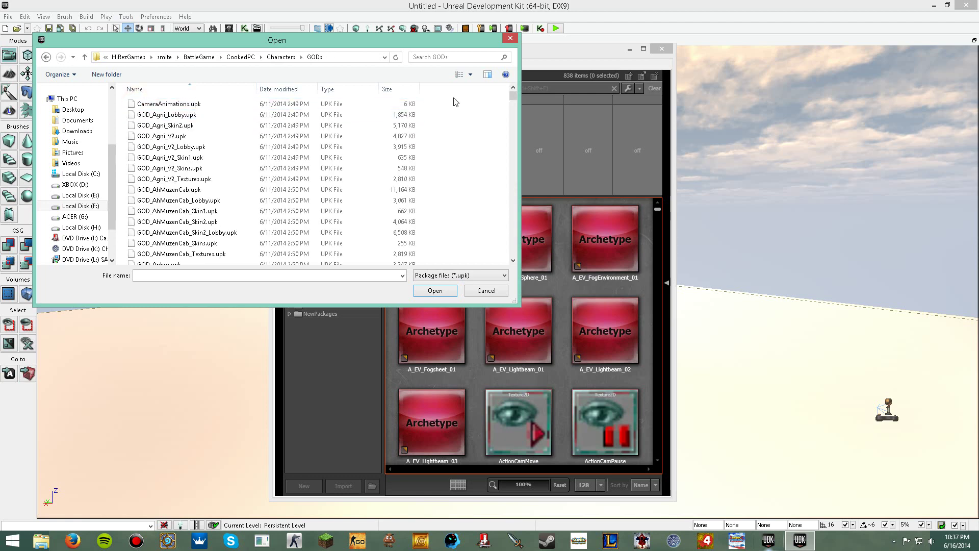
# Step: Load the GOD_Geb_Textures.upk package from the GODs folder and dismiss the Load Errors dialog
pyautogui.scroll(-1, 456, 134)
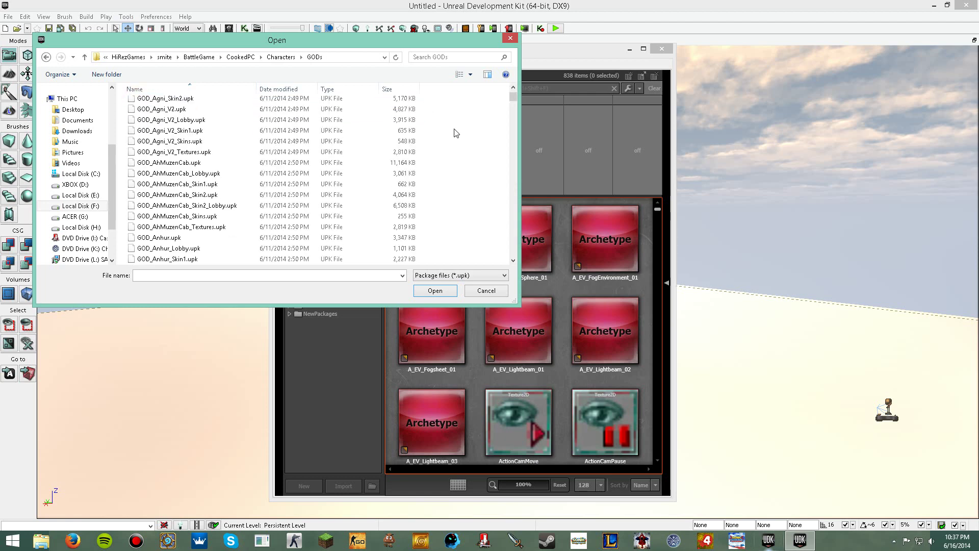
pyautogui.scroll(-1, 456, 133)
pyautogui.scroll(1, 456, 134)
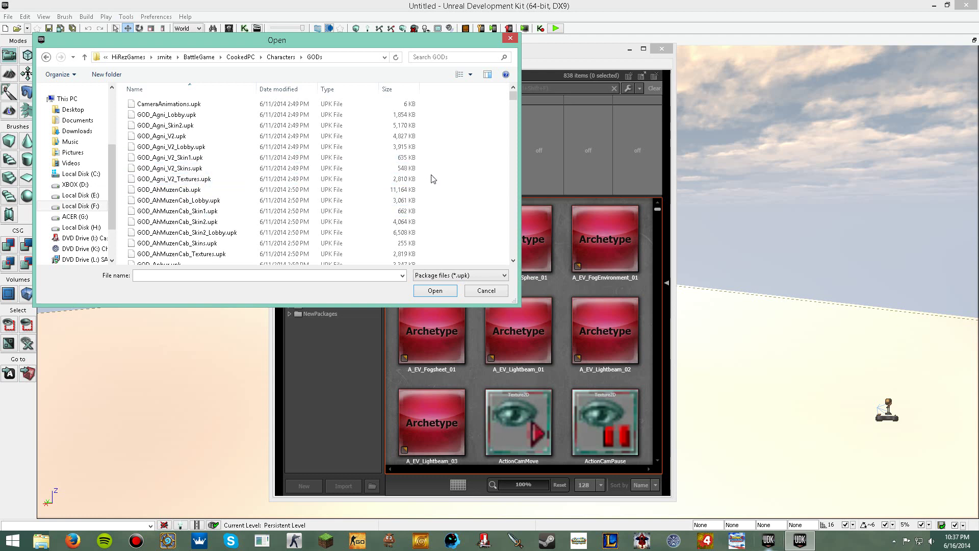
pyautogui.scroll(-2, 432, 180)
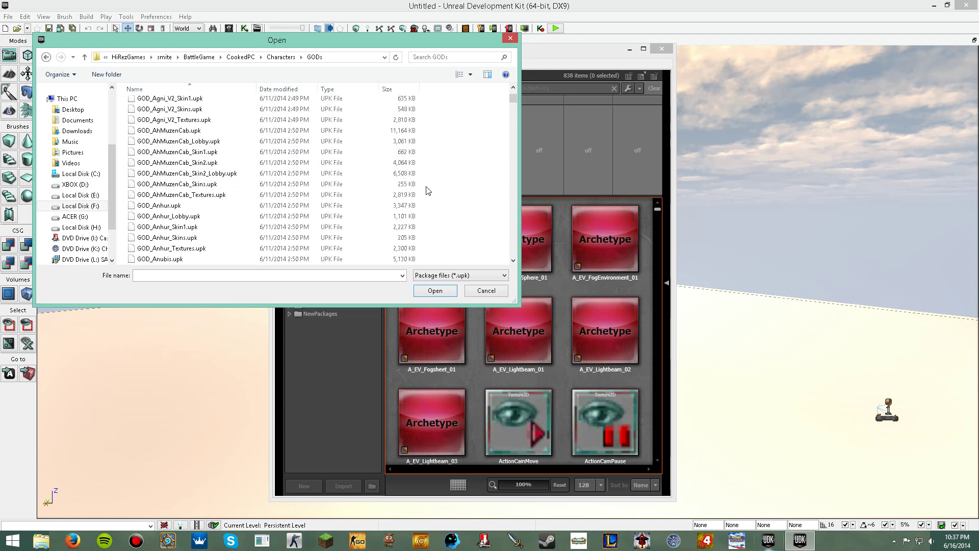
pyautogui.scroll(-7, 427, 191)
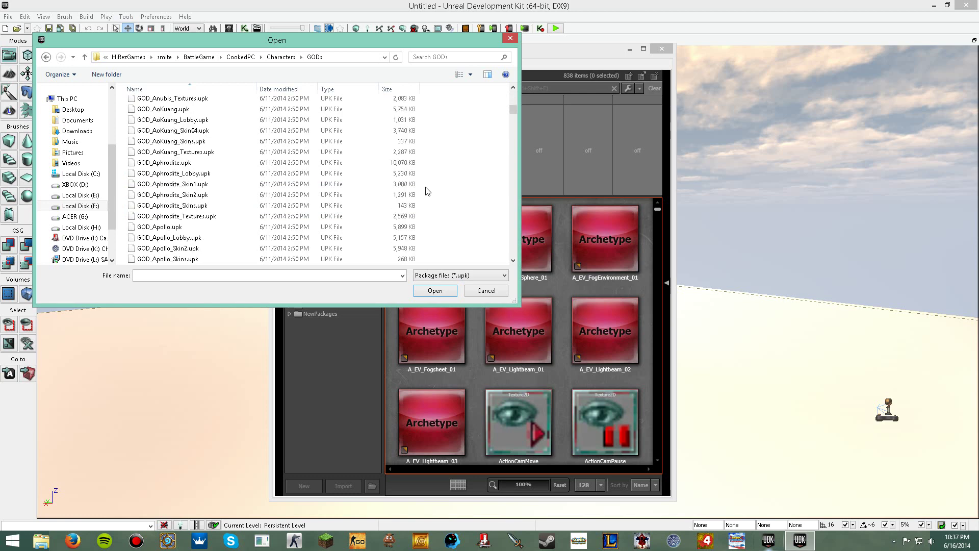
pyautogui.scroll(-8, 428, 190)
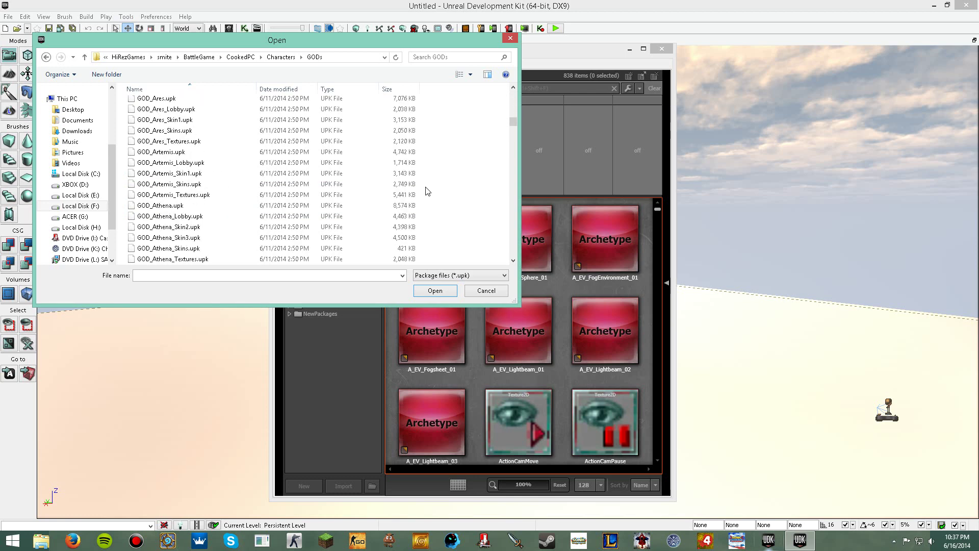
pyautogui.scroll(-9, 429, 194)
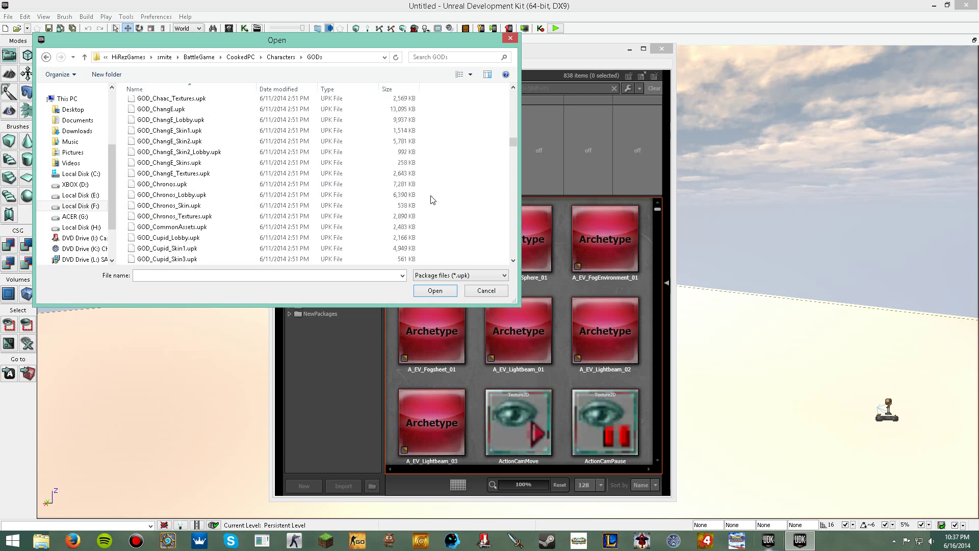
pyautogui.scroll(-10, 431, 204)
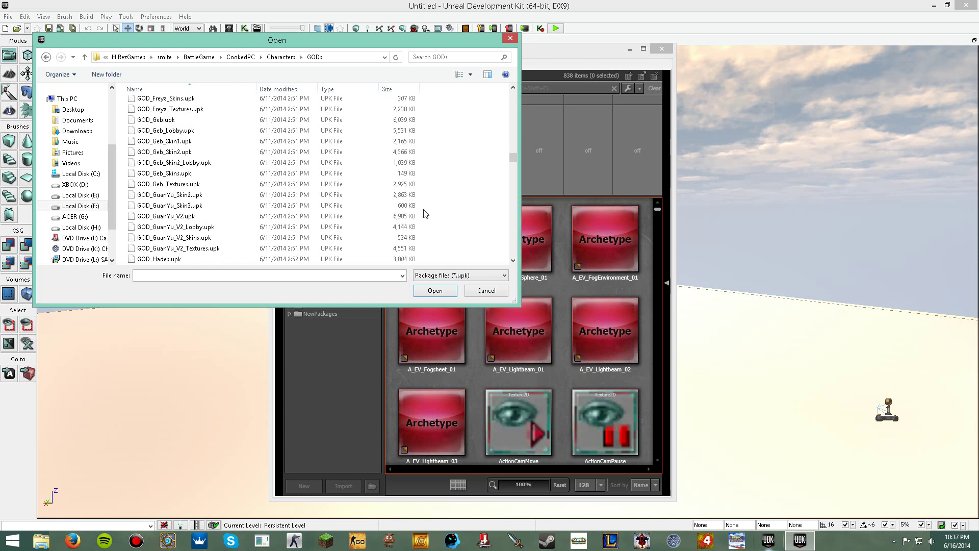
pyautogui.scroll(-2, 425, 213)
pyautogui.scroll(2, 426, 213)
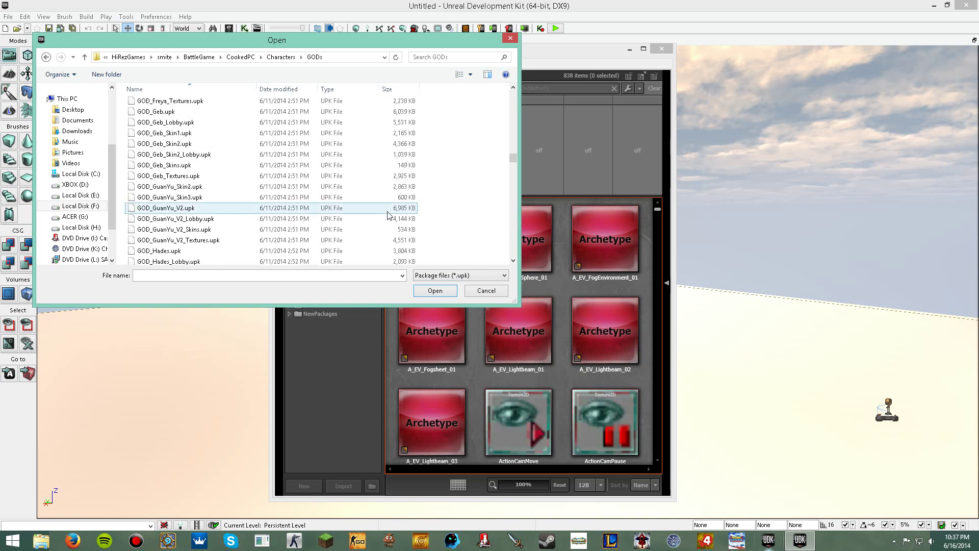
pyautogui.scroll(2, 369, 213)
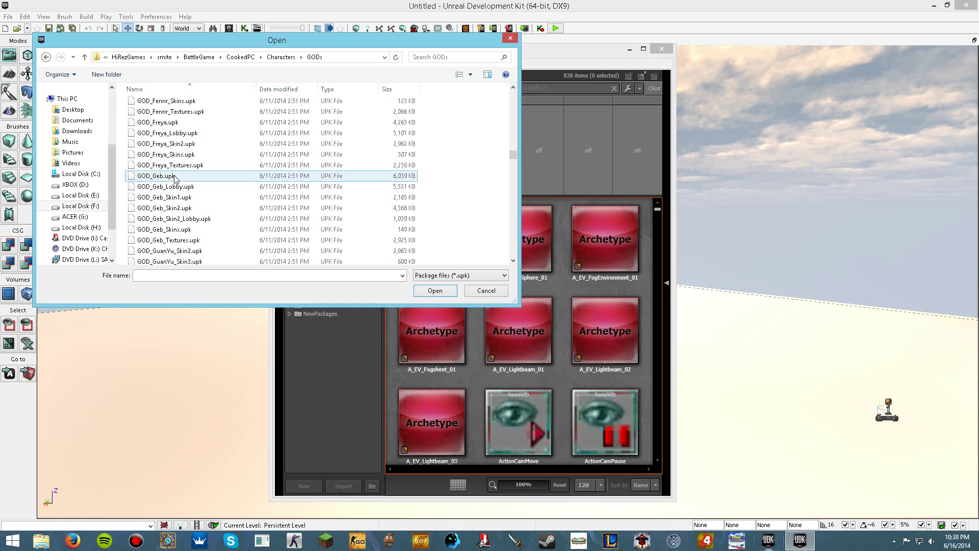
pyautogui.click(263, 242)
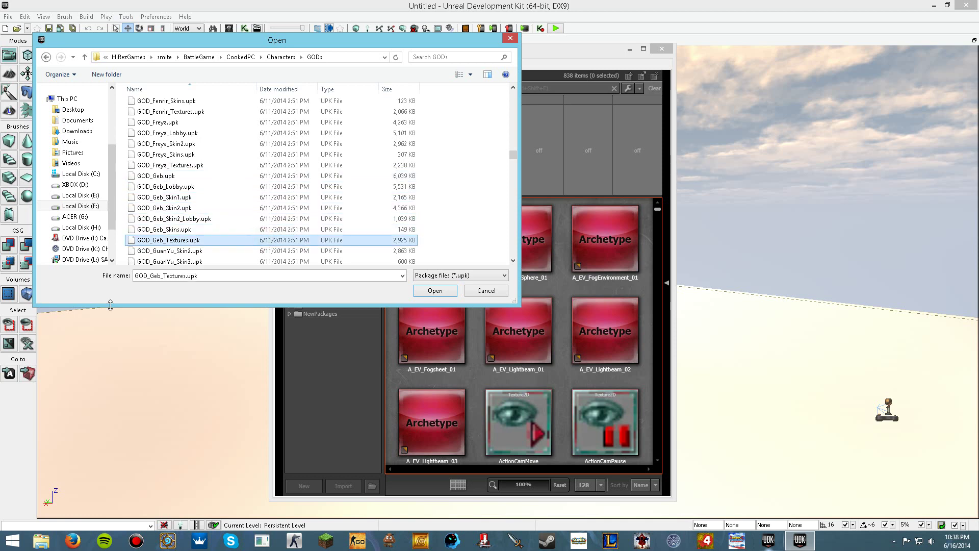
pyautogui.click(433, 290)
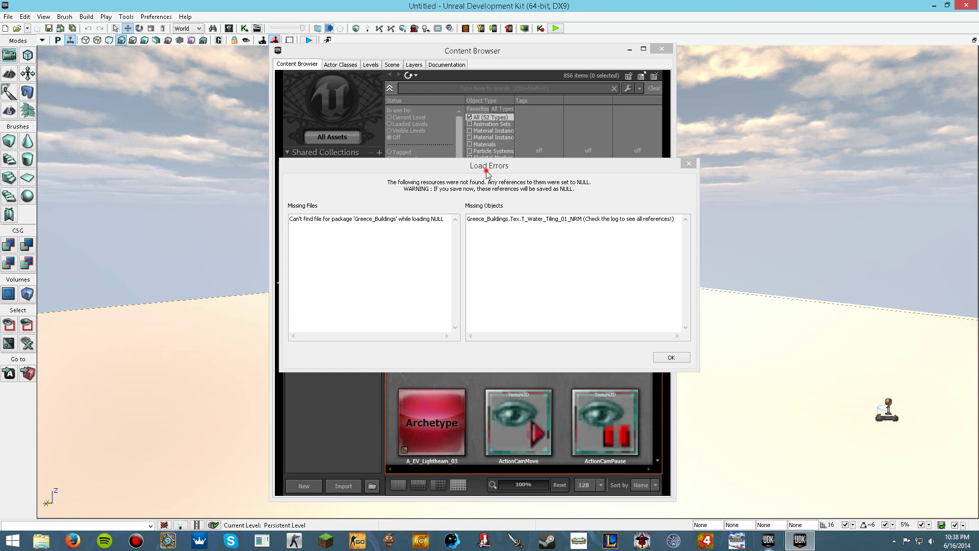
pyautogui.moveTo(487, 172); pyautogui.dragTo(469, 160)
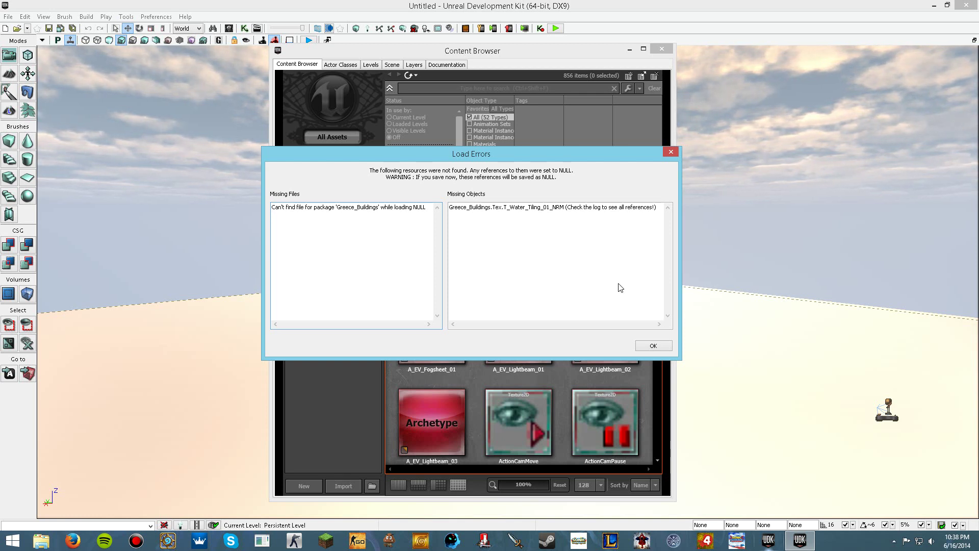
pyautogui.click(651, 346)
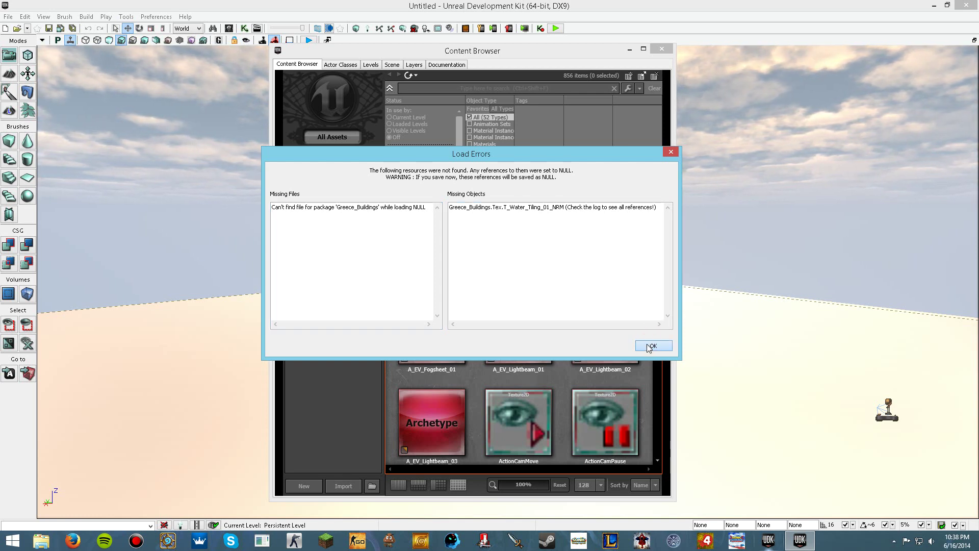
# Step: Load the GOD_Geb.upk package from the GODs folder and dismiss the Load Errors dialog
pyautogui.click(373, 486)
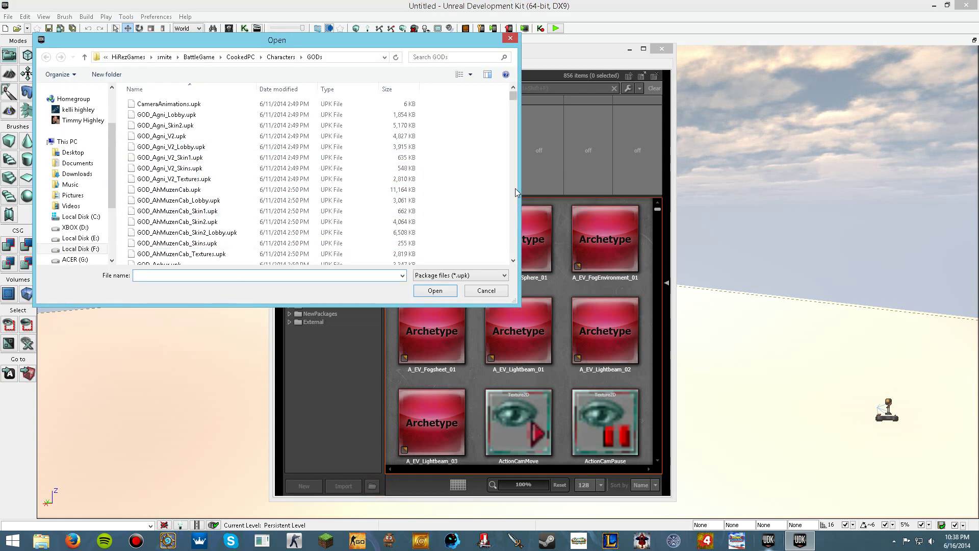
pyautogui.moveTo(513, 99); pyautogui.dragTo(505, 160)
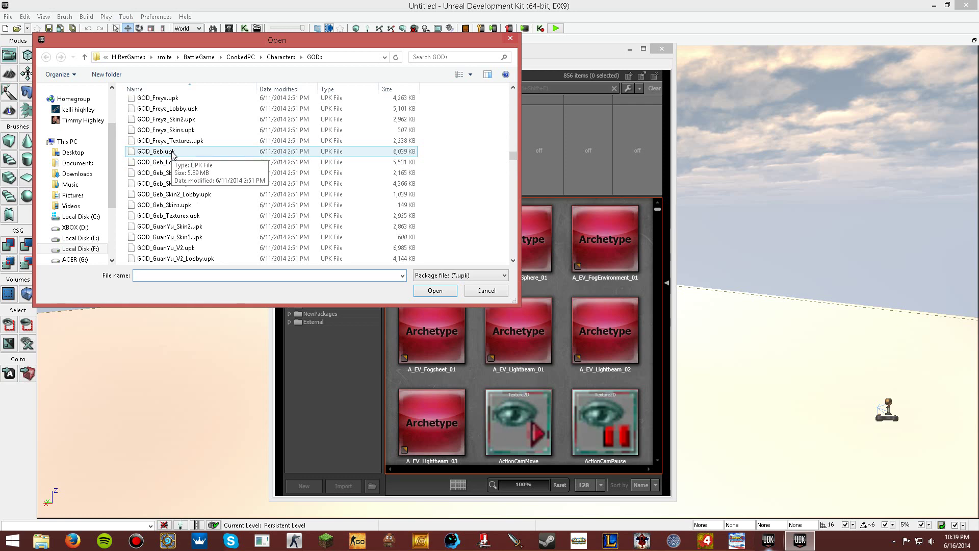
pyautogui.doubleClick(171, 151)
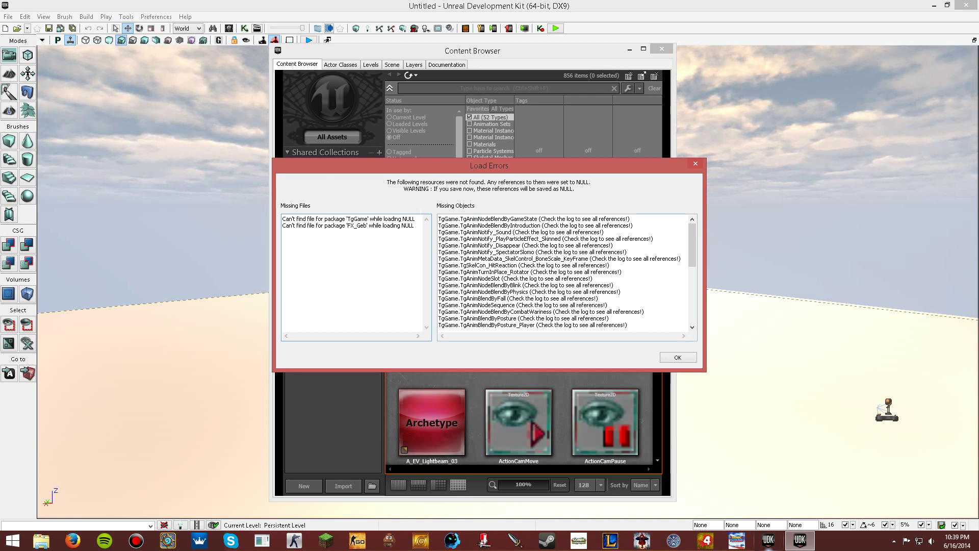
pyautogui.moveTo(436, 169); pyautogui.dragTo(440, 180)
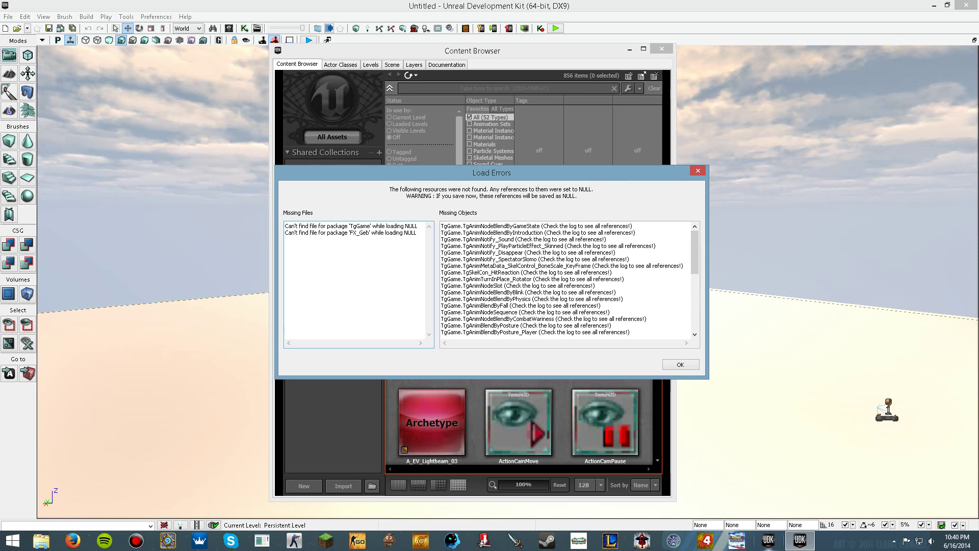
pyautogui.click(681, 365)
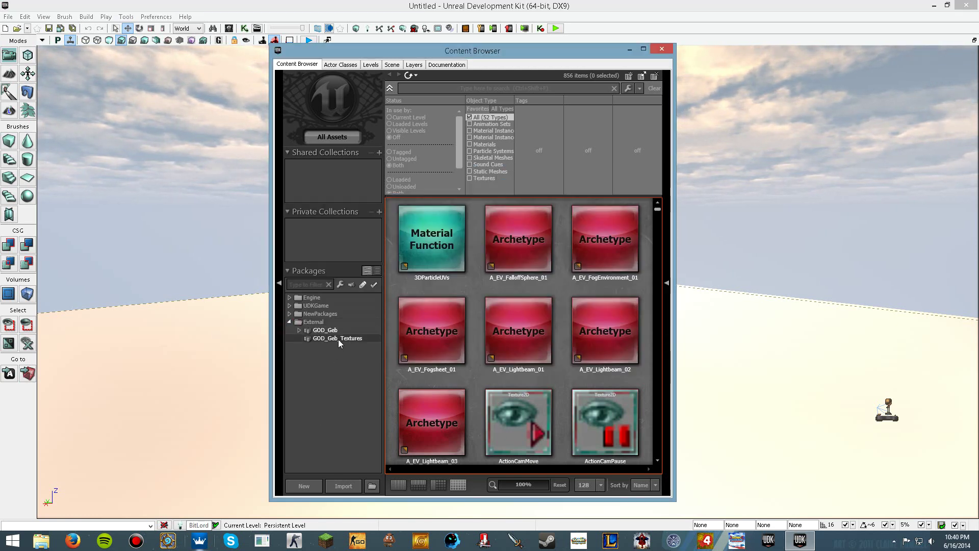
# Step: Look through the meshes, materials and textures in the GOD_Geb_Textures package and select the MAT_Geb material
pyautogui.click(339, 338)
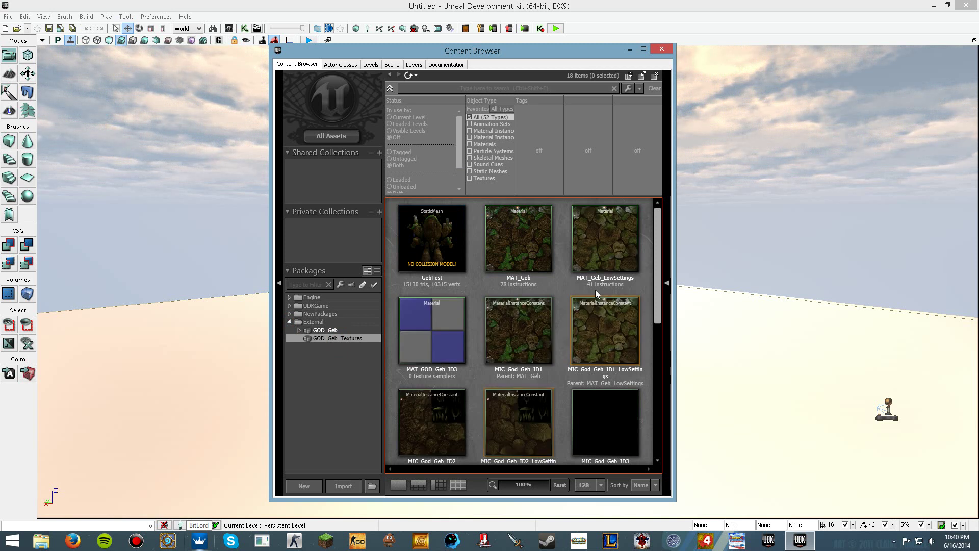
pyautogui.scroll(-1, 587, 321)
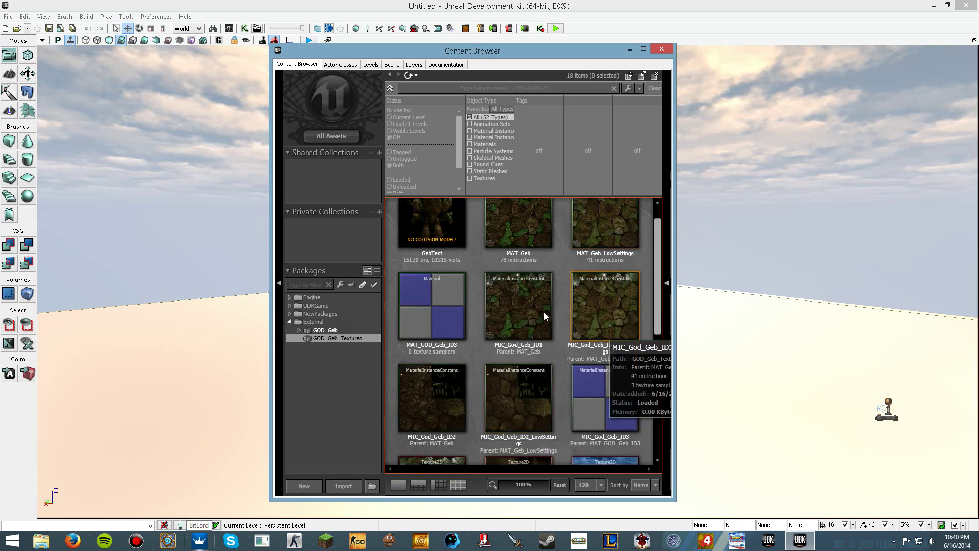
pyautogui.scroll(-1, 551, 320)
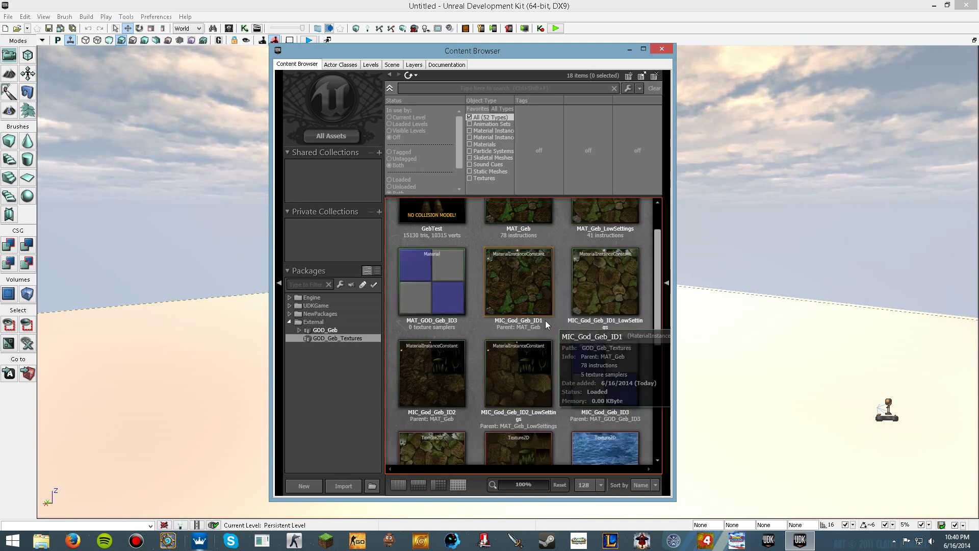
pyautogui.scroll(-8, 537, 320)
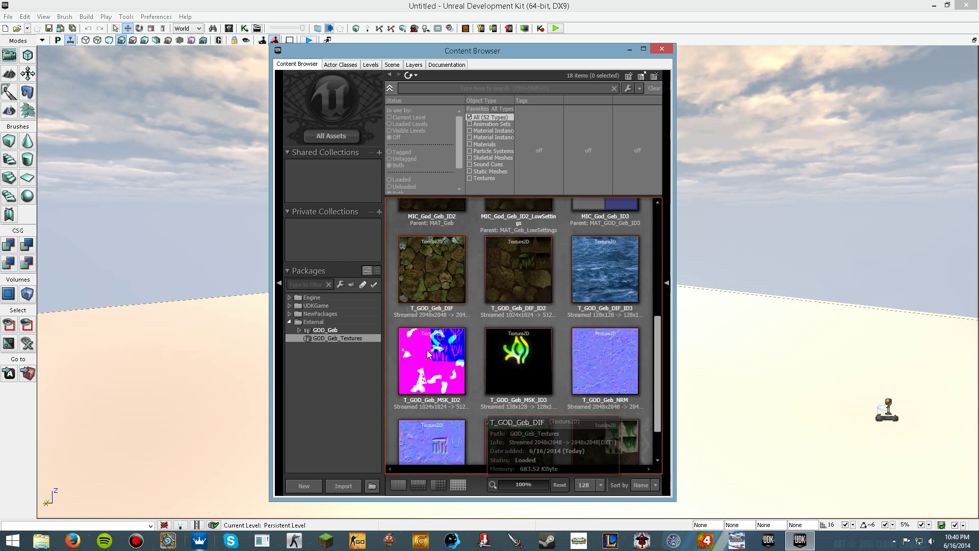
pyautogui.scroll(-2, 449, 324)
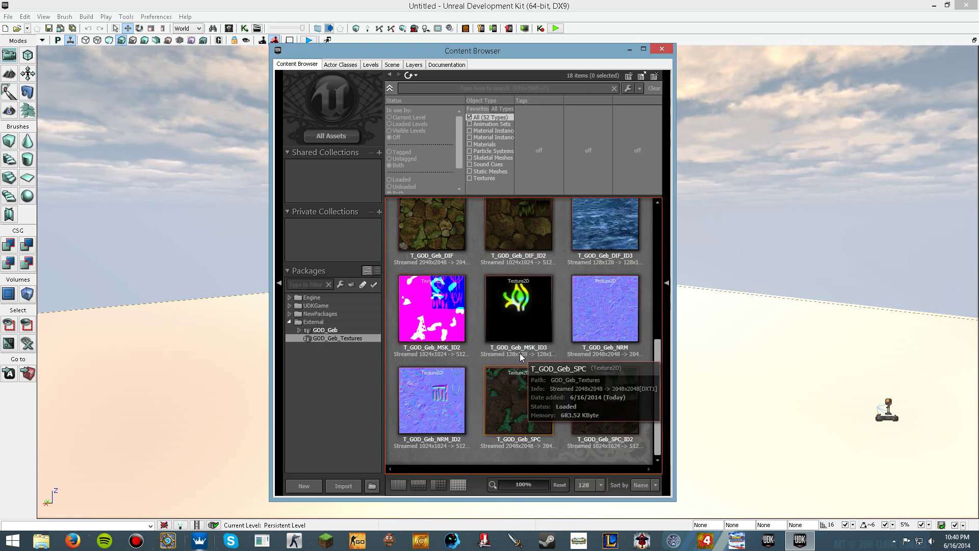
pyautogui.scroll(2, 519, 353)
pyautogui.scroll(8, 519, 353)
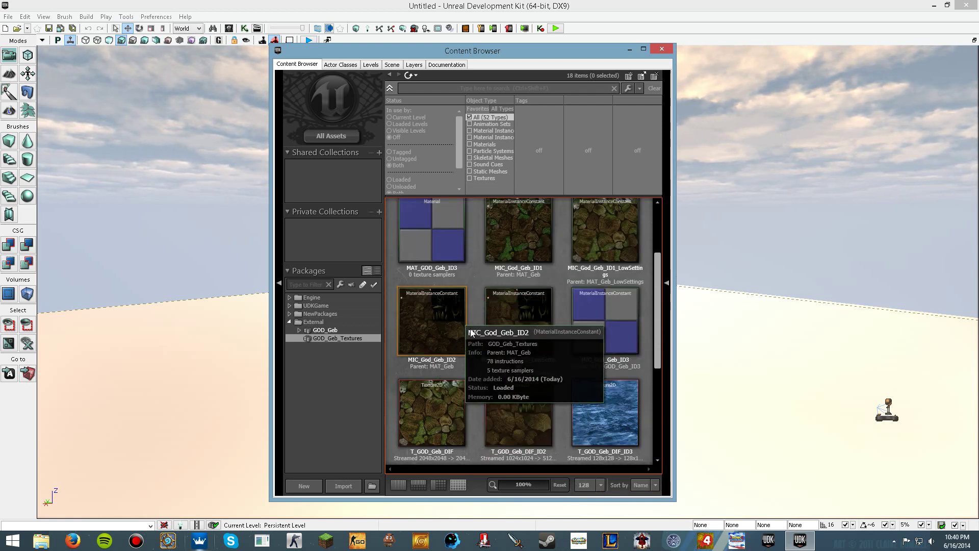
pyautogui.scroll(2, 510, 327)
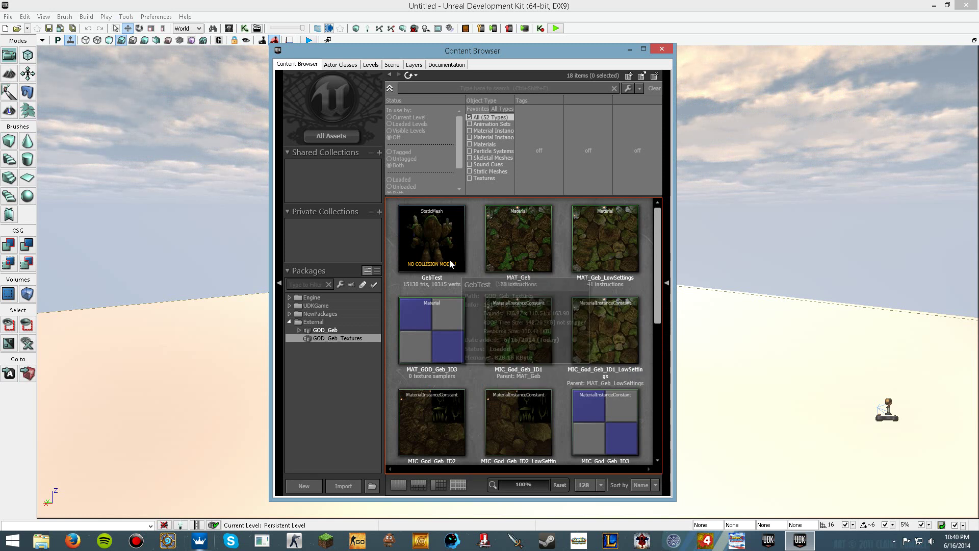
pyautogui.click(515, 240)
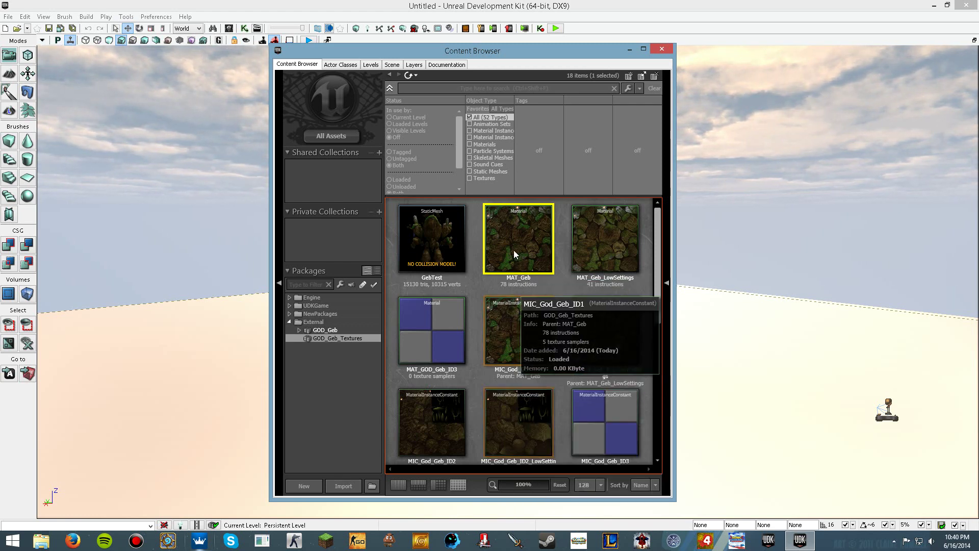
# Step: Show the GOD_Geb package's assets and open the SKL_GOD_Geb skeletal mesh in a restored AnimSet Editor window
pyautogui.click(338, 330)
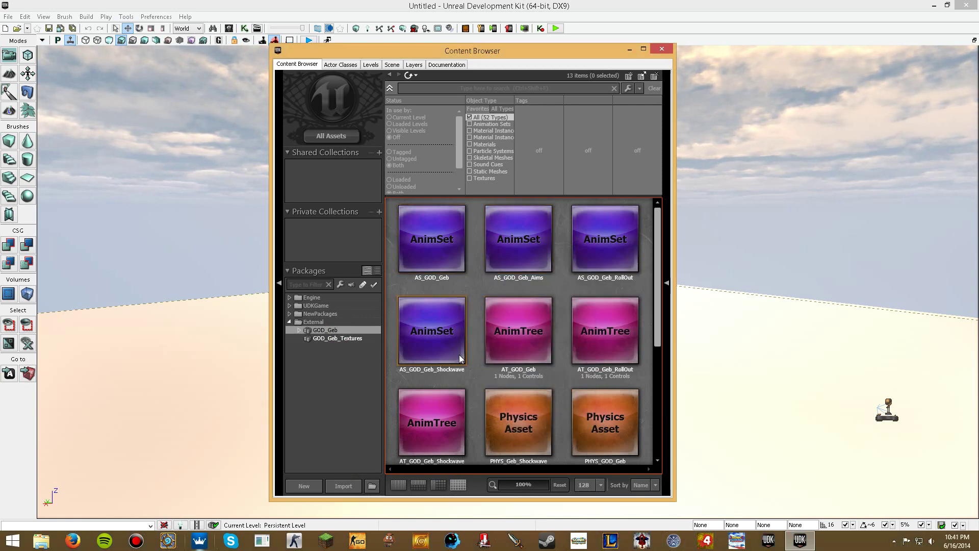
pyautogui.scroll(-3, 459, 353)
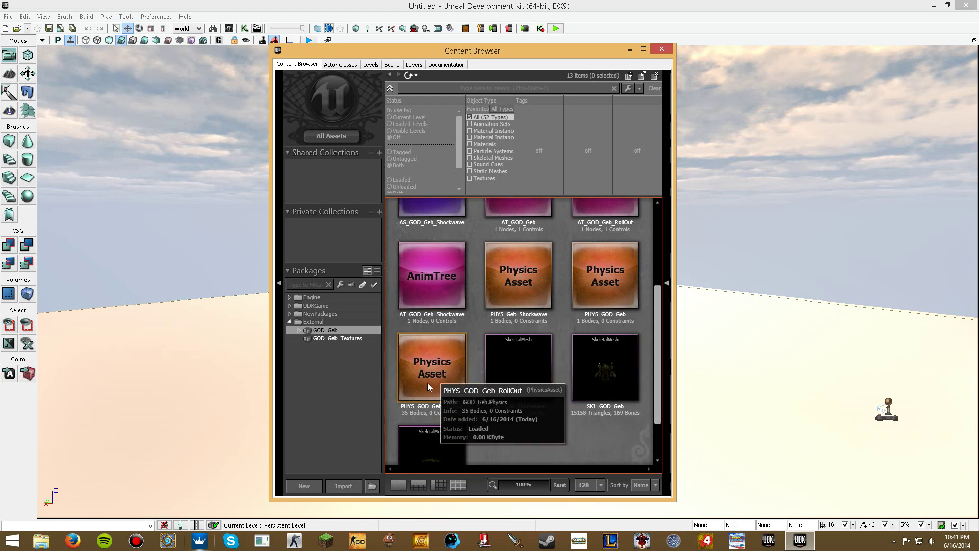
pyautogui.scroll(-2, 427, 383)
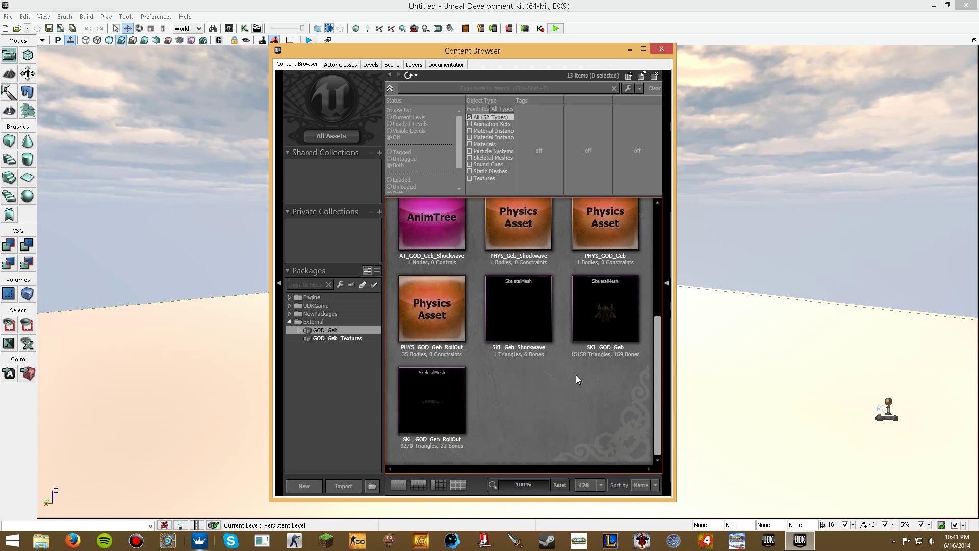
pyautogui.click(604, 333)
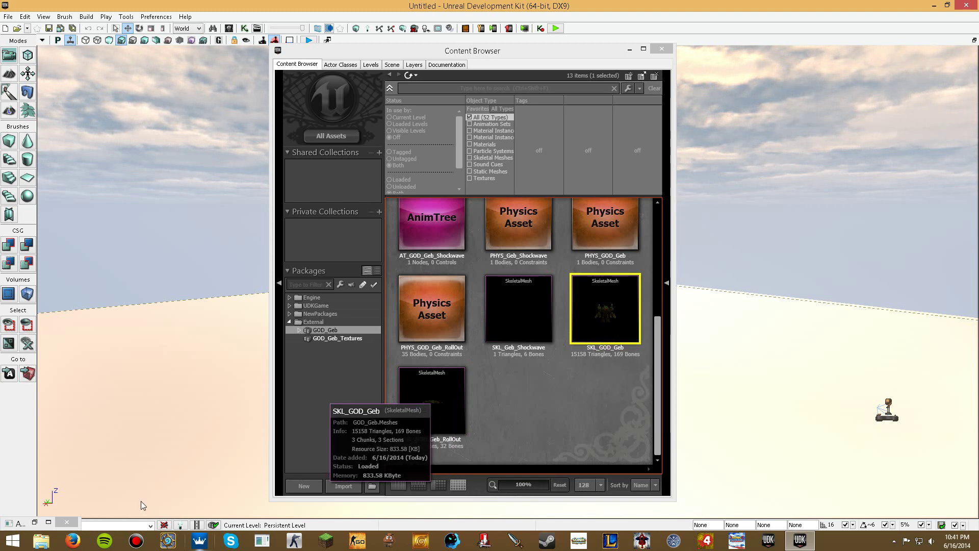
pyautogui.click(34, 521)
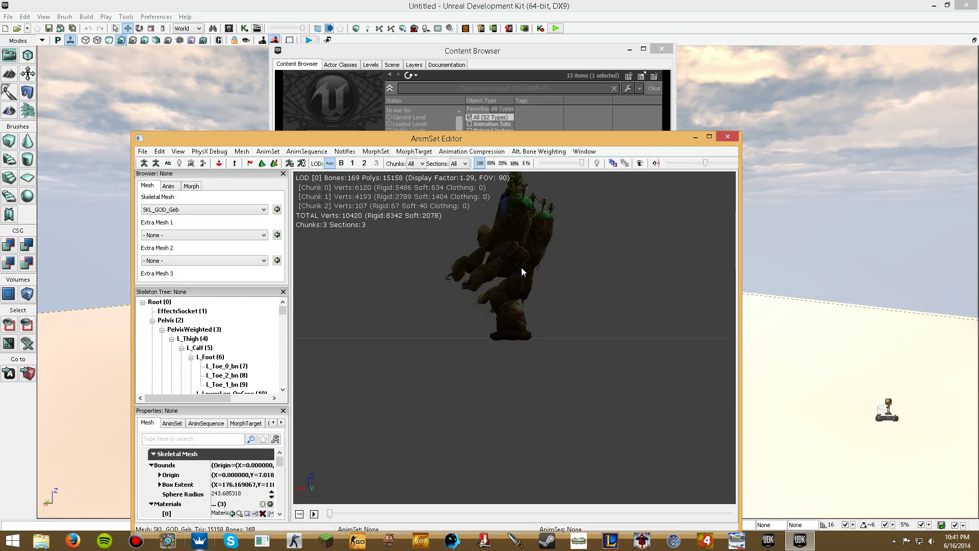
# Step: Examine the SKL_GOD_Geb model from several angles and distances in the AnimSet Editor preview
pyautogui.moveTo(518, 268); pyautogui.dragTo(544, 306)
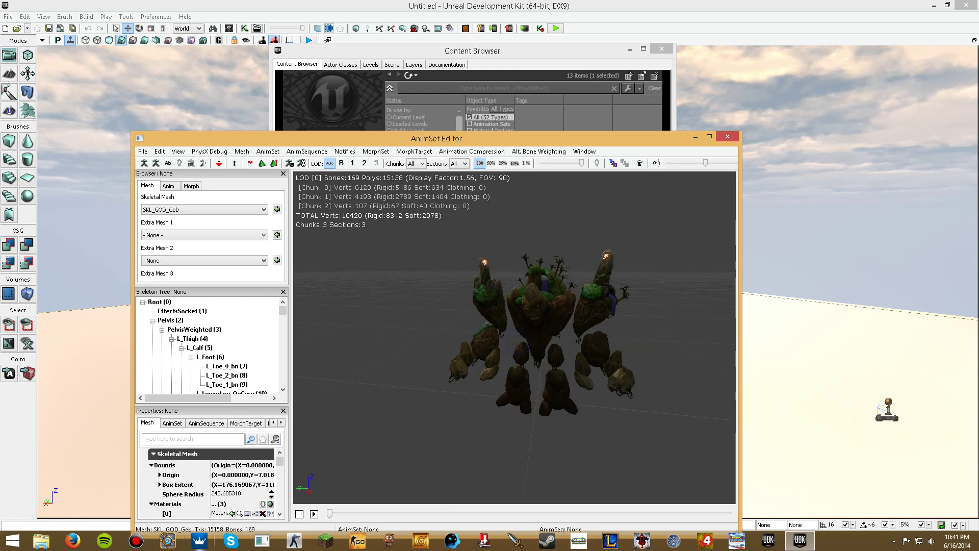
pyautogui.scroll(3, 546, 301)
pyautogui.moveTo(573, 258); pyautogui.dragTo(570, 305)
pyautogui.moveTo(517, 345); pyautogui.dragTo(563, 274)
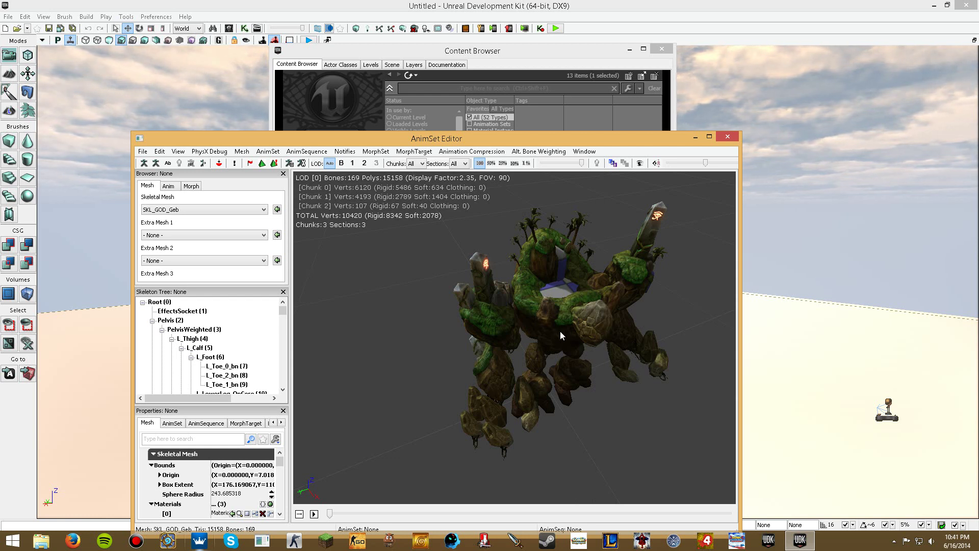
pyautogui.moveTo(563, 274); pyautogui.dragTo(556, 300)
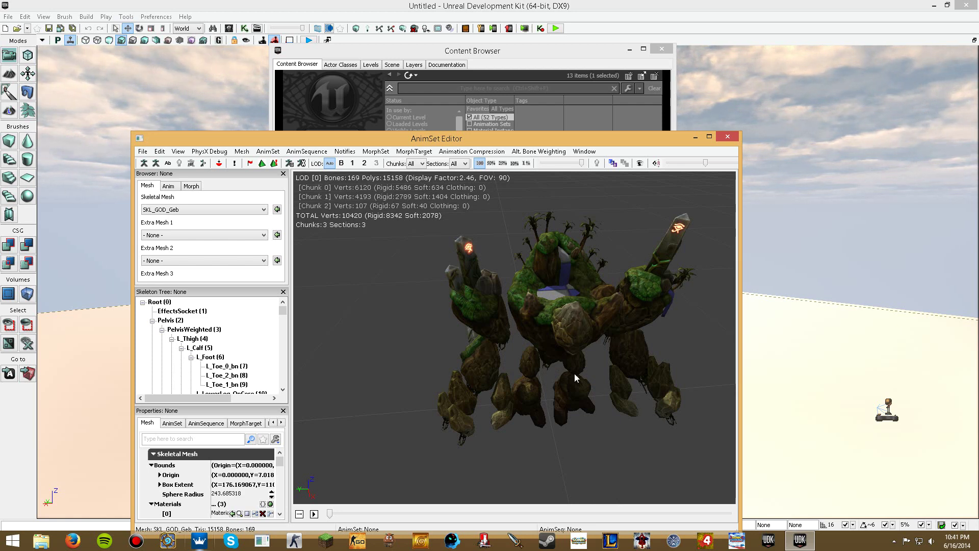
pyautogui.moveTo(621, 367); pyautogui.dragTo(540, 308)
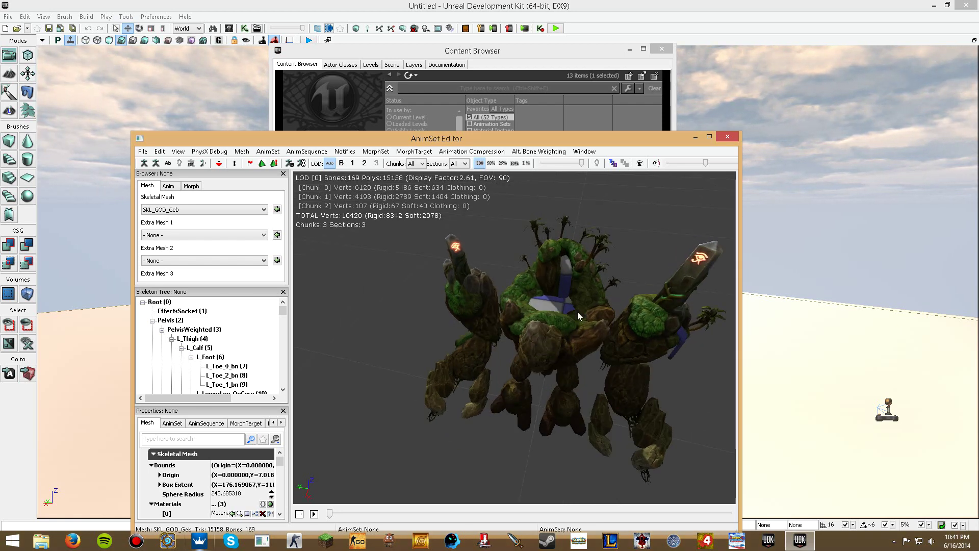
pyautogui.moveTo(585, 379); pyautogui.dragTo(622, 348)
pyautogui.moveTo(525, 370); pyautogui.dragTo(576, 321)
pyautogui.moveTo(566, 276); pyautogui.dragTo(567, 316)
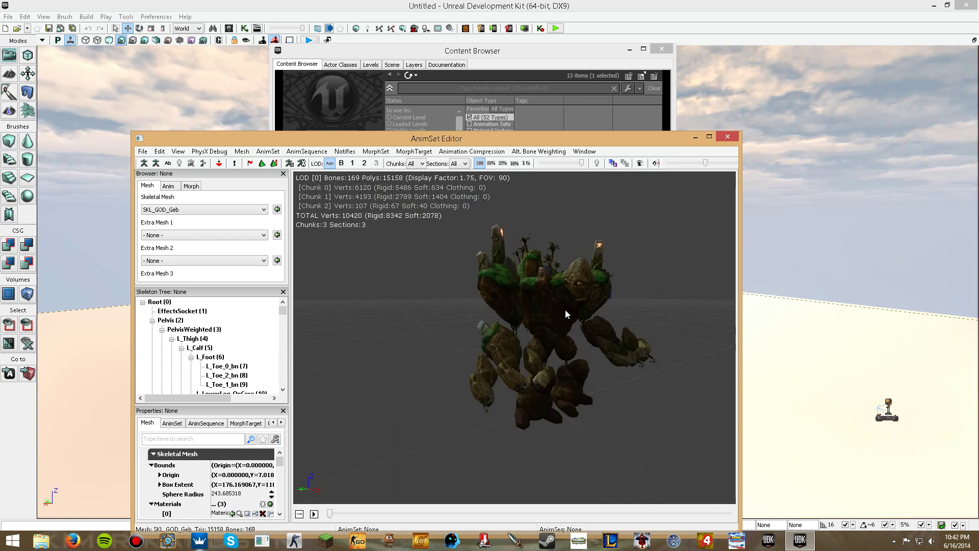
# Step: Choose AS_GOD_Geb as the AnimSet for the previewed skeletal mesh
pyautogui.click(168, 186)
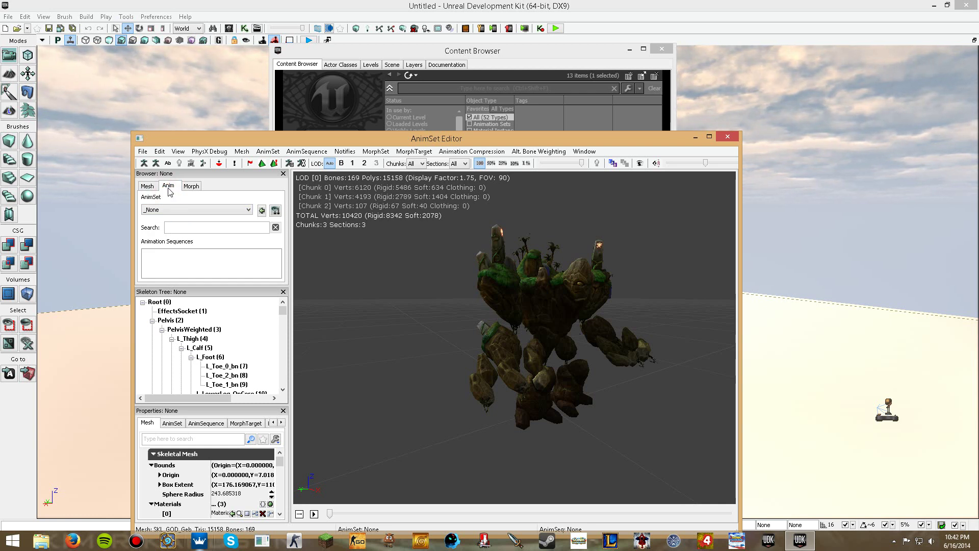
pyautogui.click(174, 210)
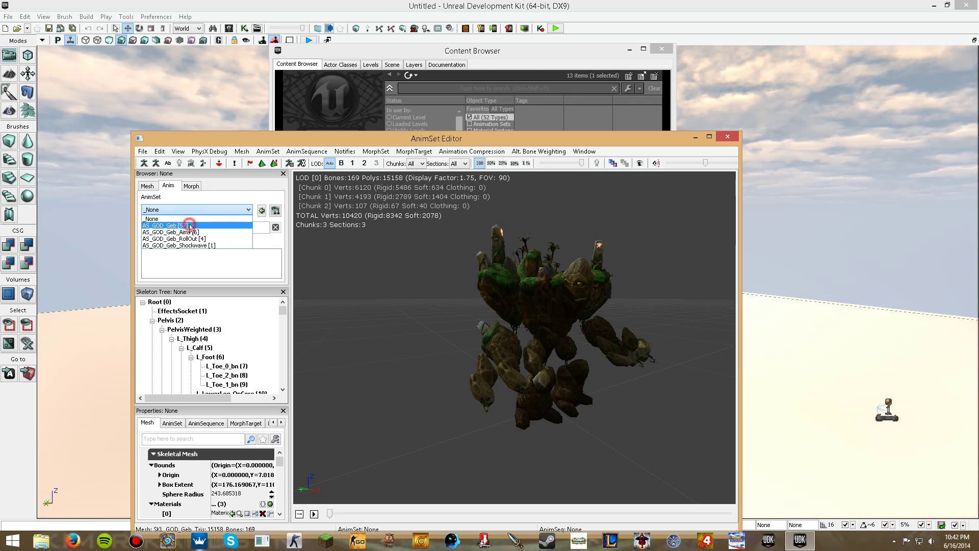
pyautogui.click(190, 225)
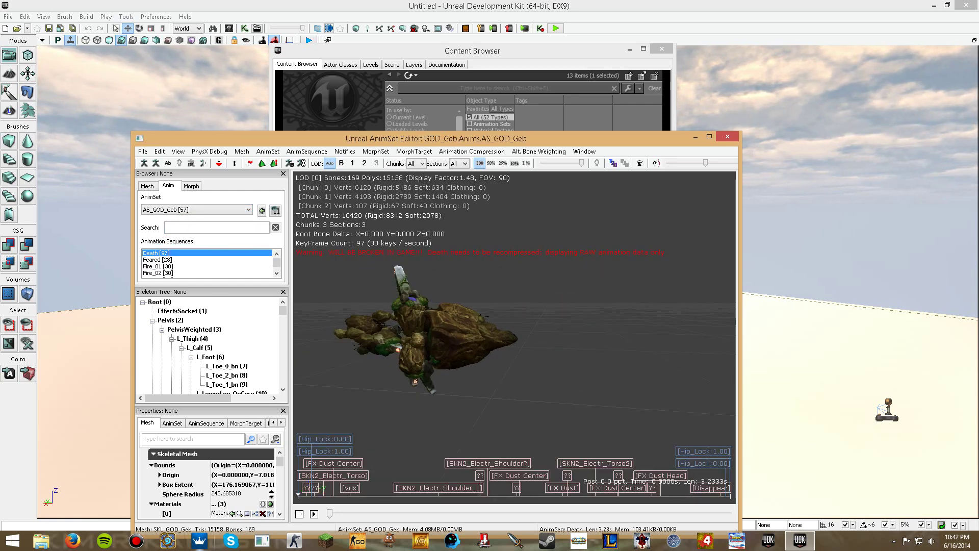
# Step: Play the Death animation in a loop on the Geb mesh and close the AnimSet Editor
pyautogui.moveTo(592, 377); pyautogui.dragTo(633, 352)
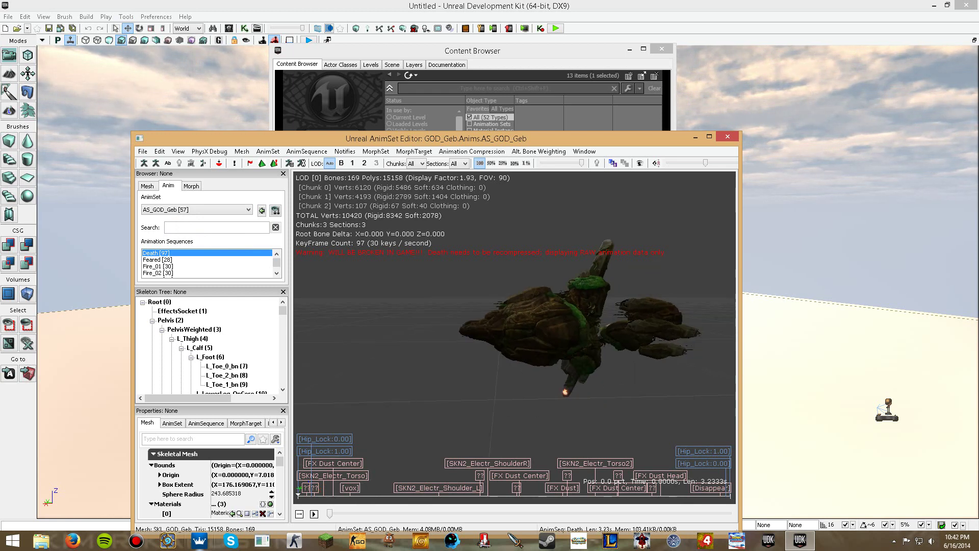
pyautogui.click(315, 514)
pyautogui.click(300, 514)
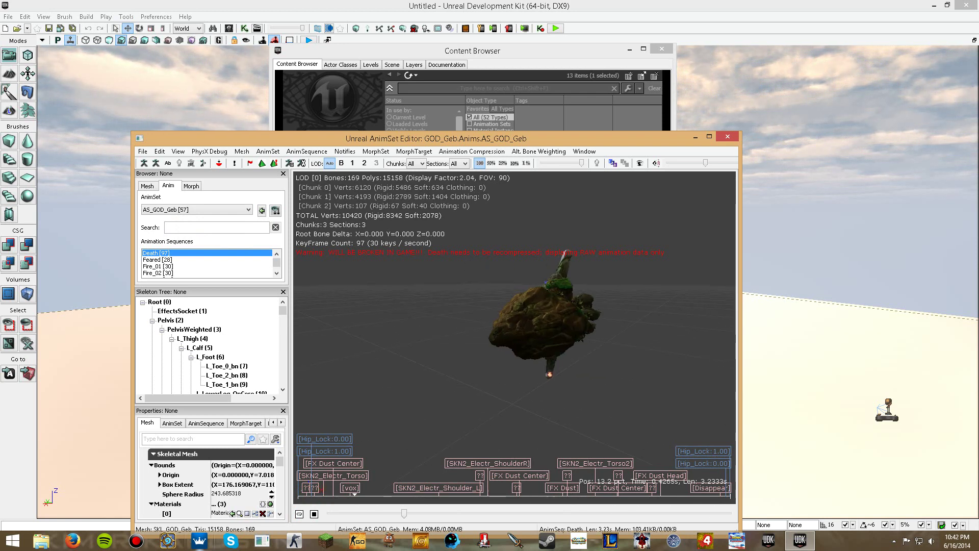
pyautogui.click(727, 134)
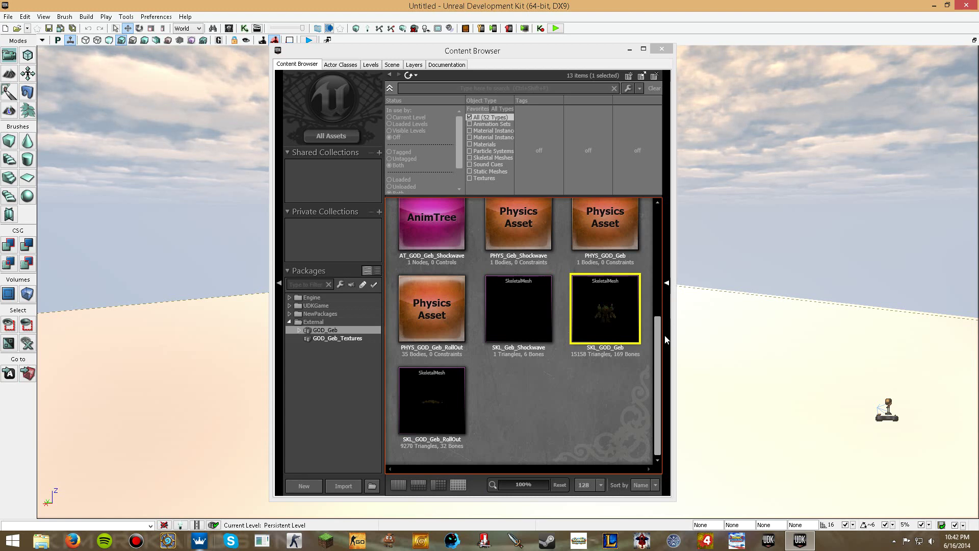
# Step: Open the properties of the AS_GOD_Geb AnimSet in the GOD_Geb package and turn off Anim Rotation Only
pyautogui.moveTo(658, 340); pyautogui.dragTo(660, 309)
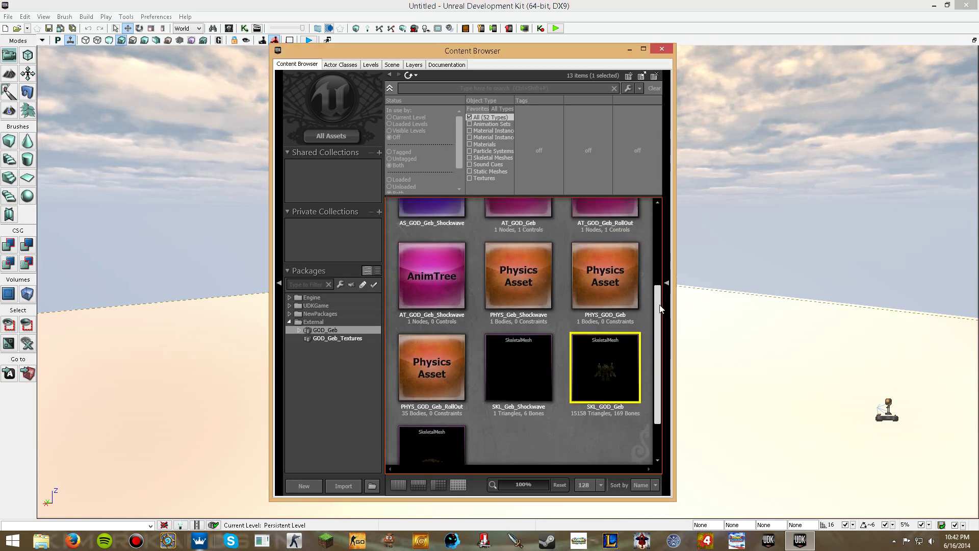
pyautogui.moveTo(656, 271); pyautogui.dragTo(657, 192)
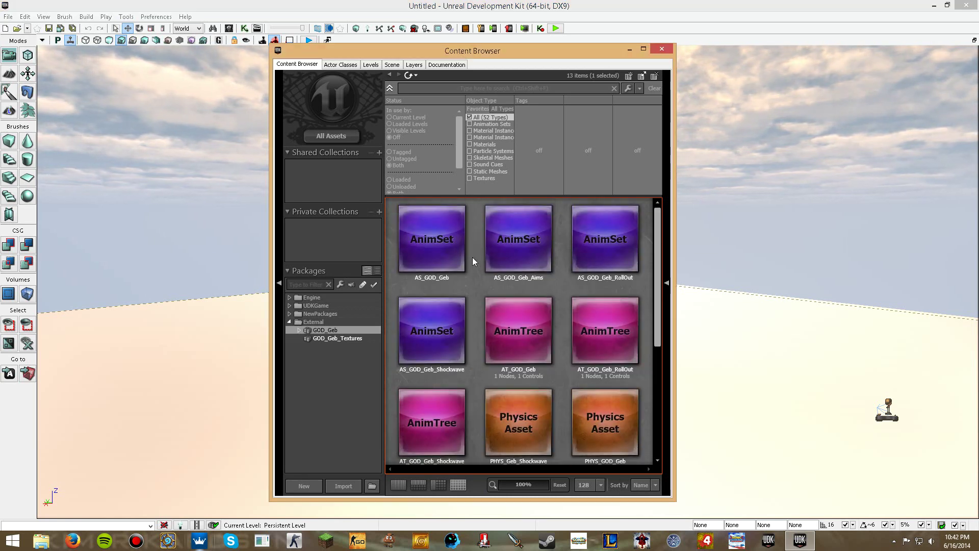
pyautogui.click(442, 256)
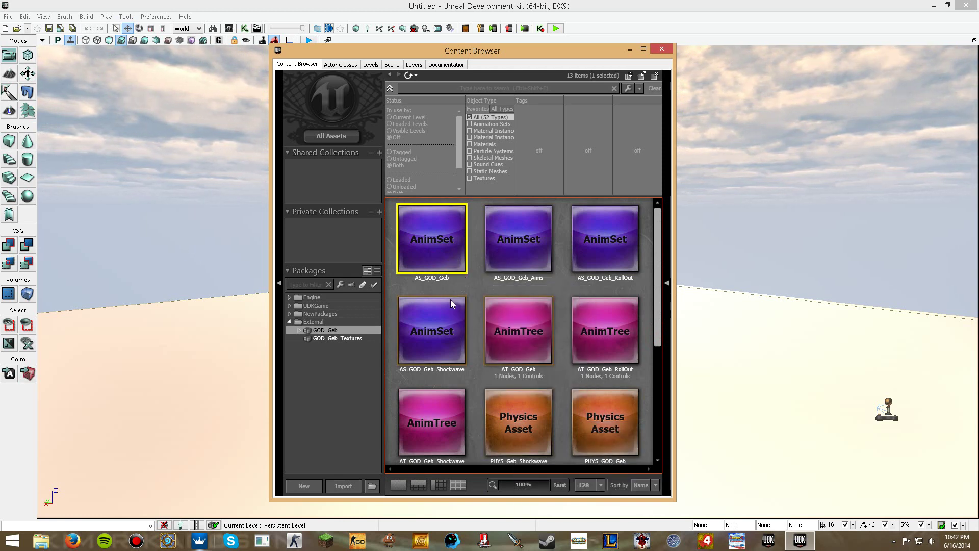
pyautogui.rightClick(433, 252)
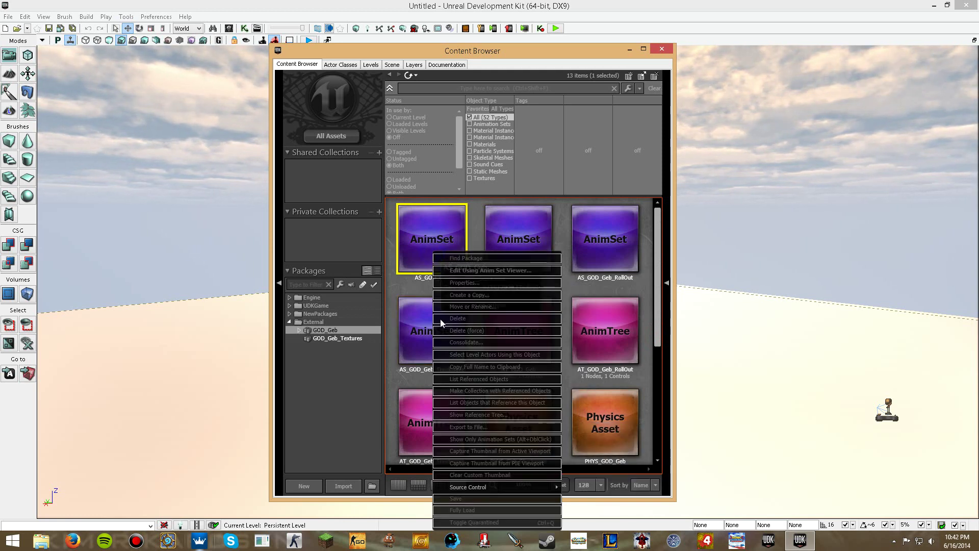
pyautogui.click(467, 284)
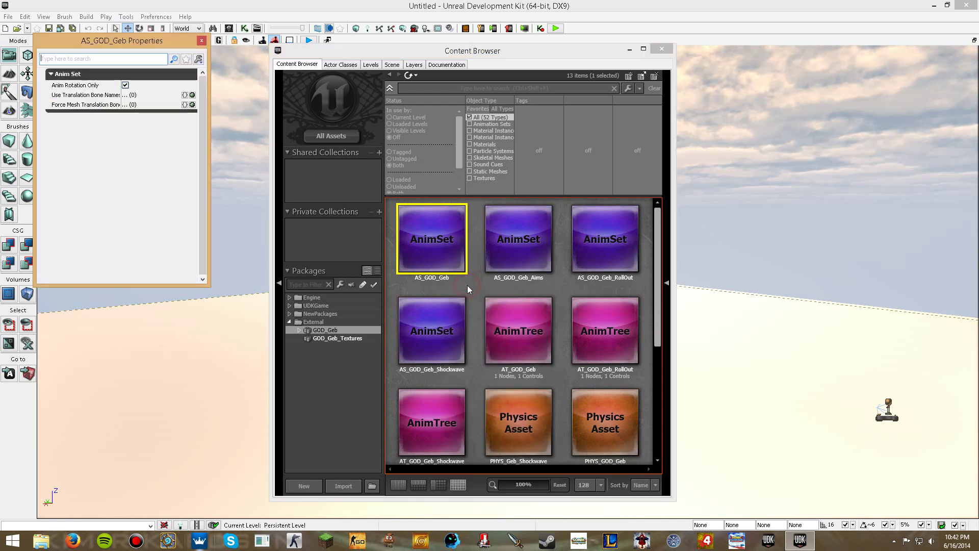
pyautogui.click(124, 85)
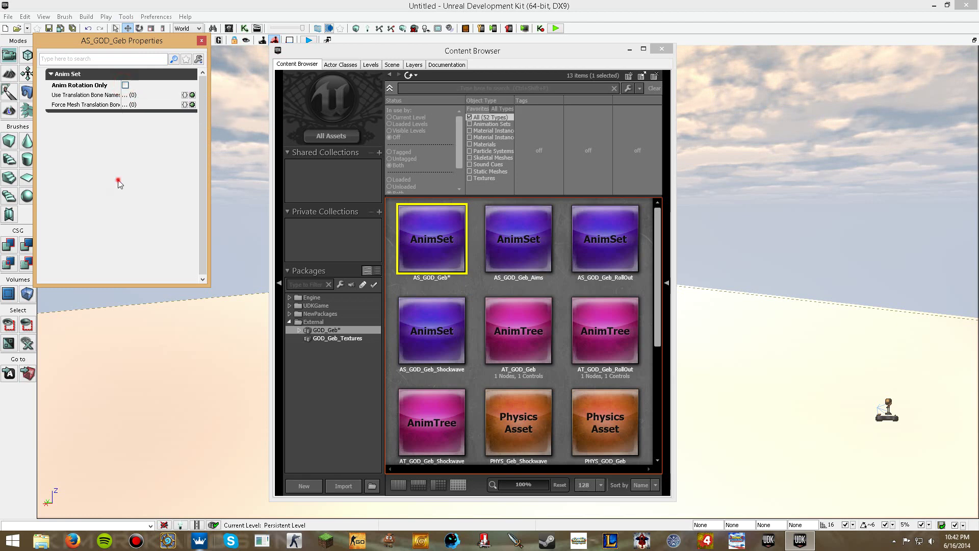
# Step: Close the AS_GOD_Geb properties and open the SKL_GOD_Geb skeletal mesh in the AnimSet Editor
pyautogui.click(201, 43)
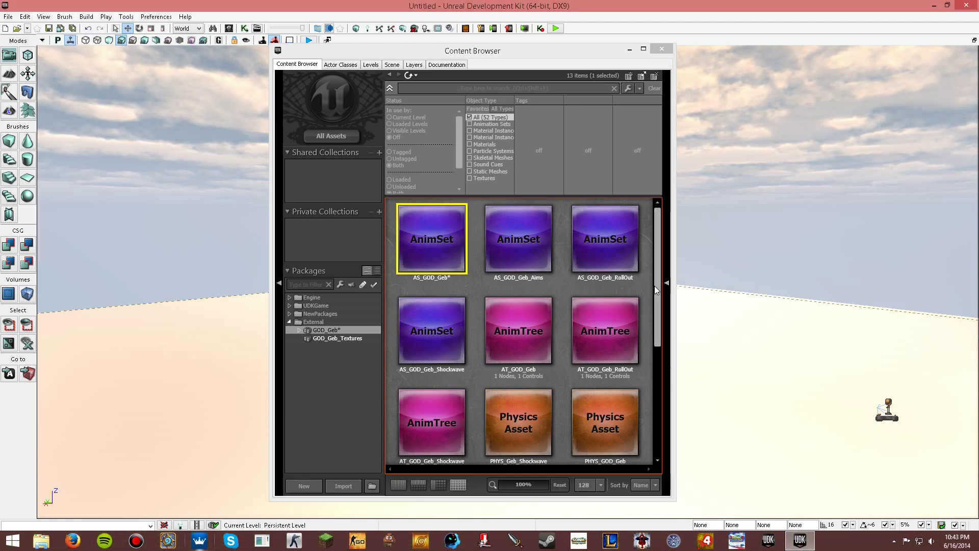
pyautogui.moveTo(654, 285); pyautogui.dragTo(670, 436)
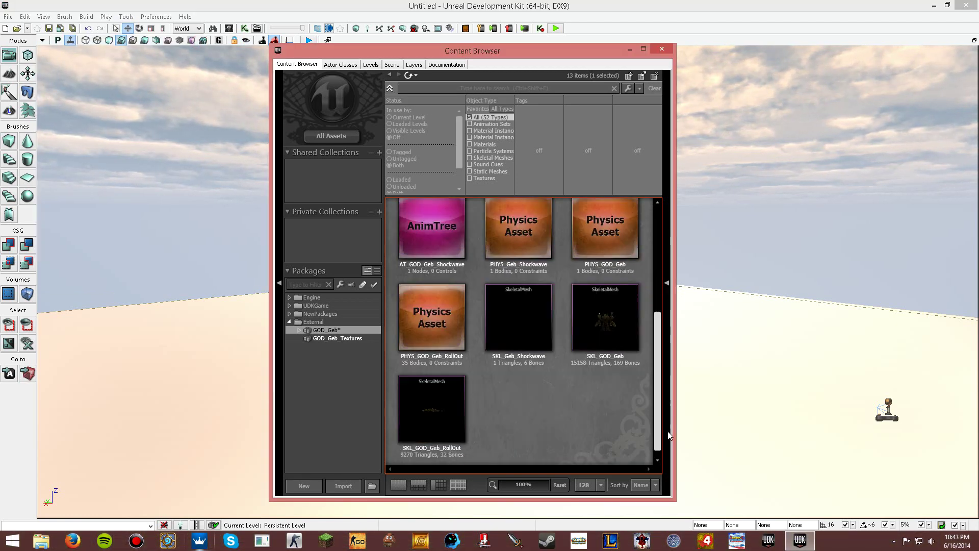
pyautogui.click(616, 314)
pyautogui.doubleClick(616, 312)
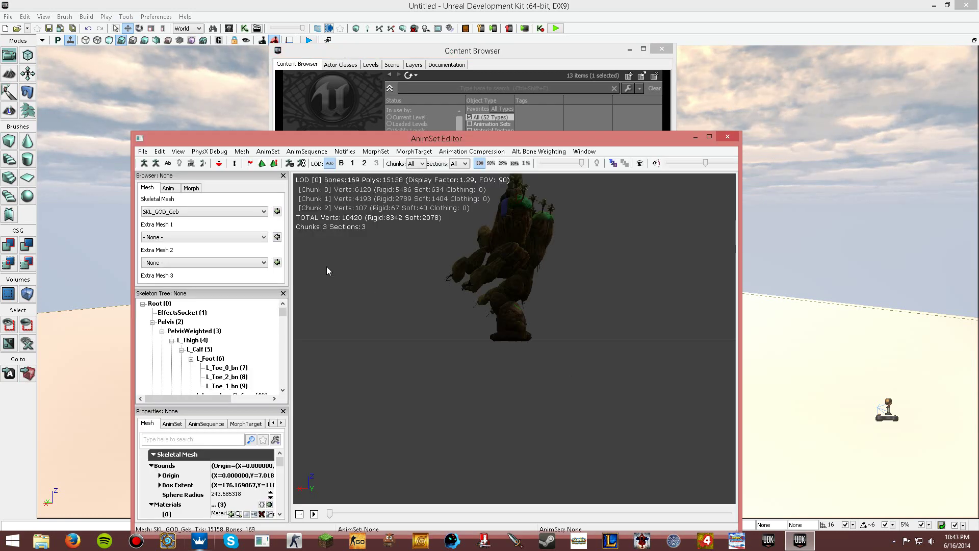
# Step: Assign the AS_GOD_Geb AnimSet to the SKL_GOD_Geb mesh in the animation browser
pyautogui.click(168, 188)
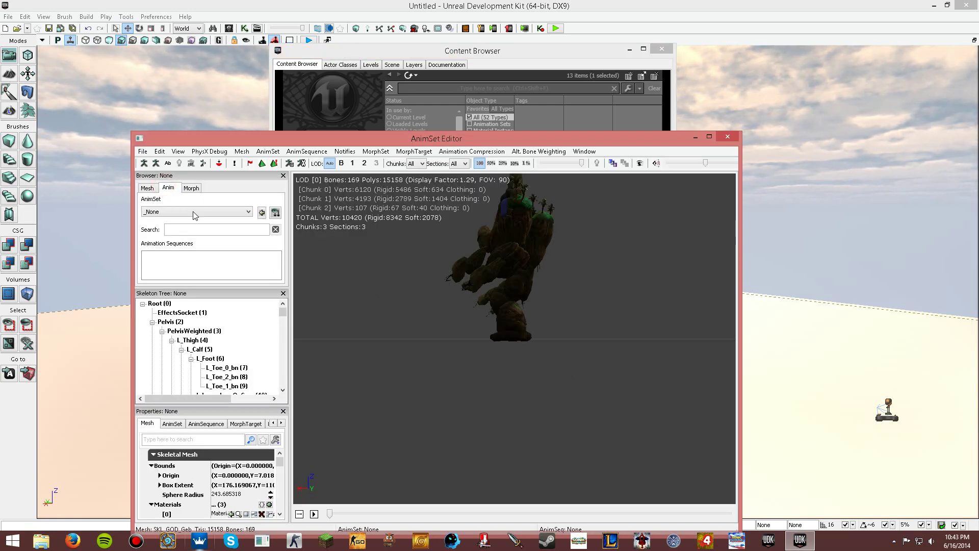
pyautogui.click(193, 212)
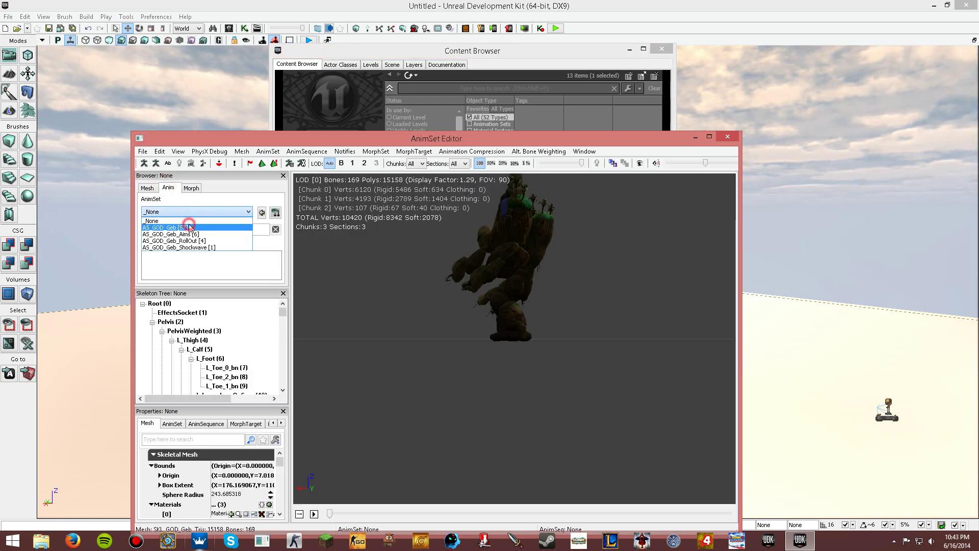
pyautogui.click(188, 227)
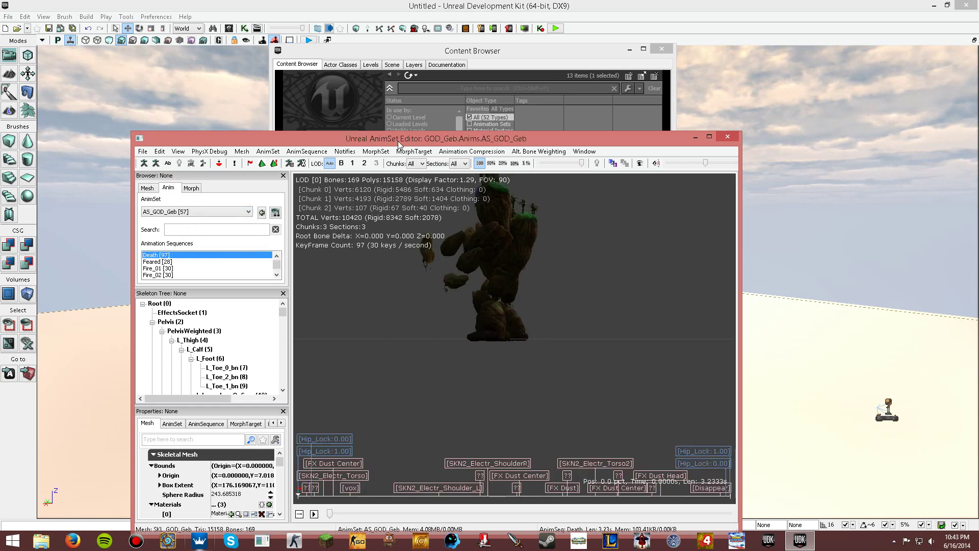
# Step: Maximize the AnimSet Editor and play the Death animation with the whole Geb model seen from the front
pyautogui.moveTo(399, 145); pyautogui.dragTo(402, 117)
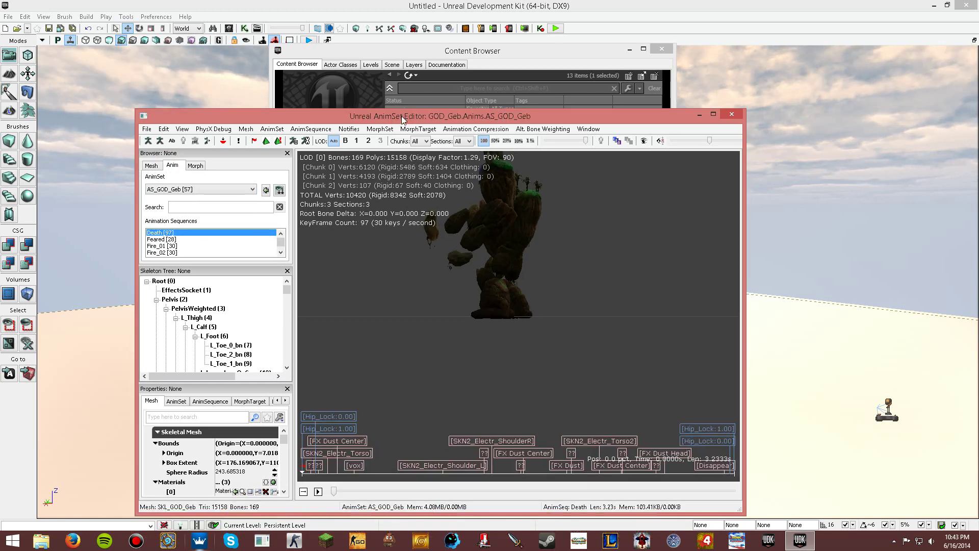
pyautogui.click(714, 114)
pyautogui.scroll(5, 543, 226)
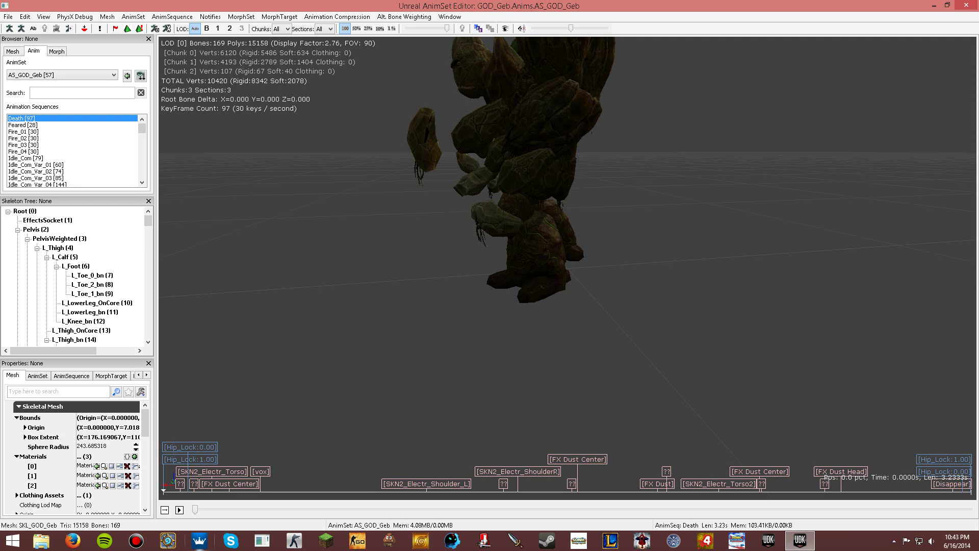
pyautogui.scroll(-4, 528, 188)
pyautogui.moveTo(489, 189); pyautogui.dragTo(531, 193)
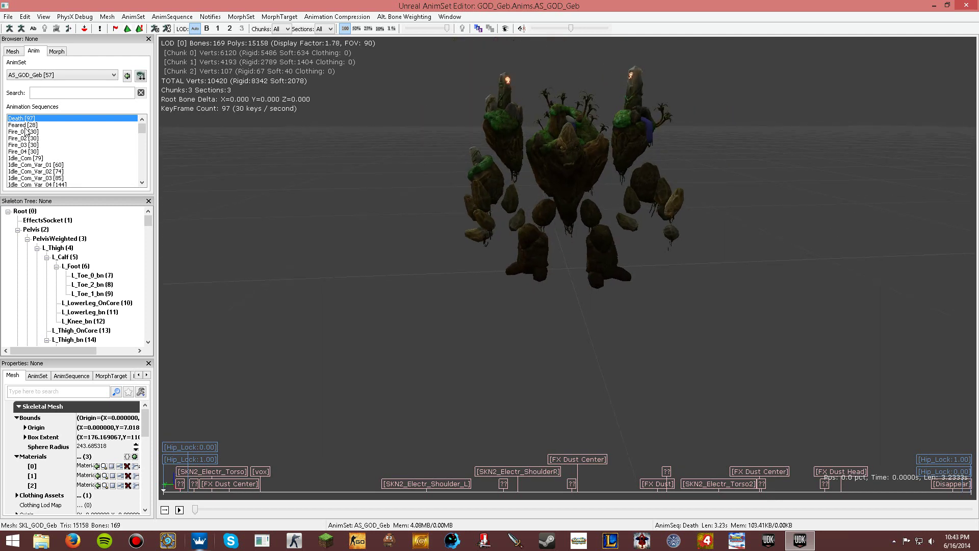
pyautogui.click(28, 121)
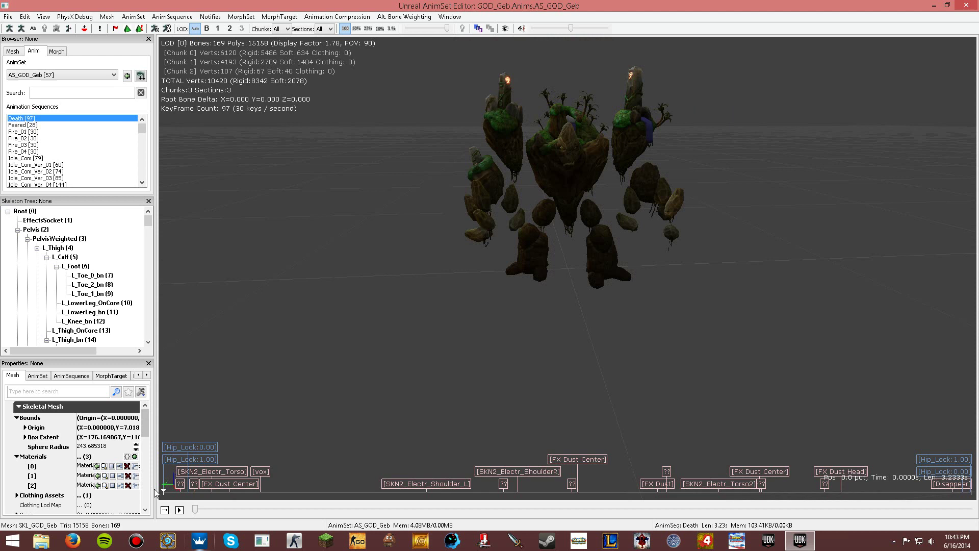
pyautogui.click(178, 510)
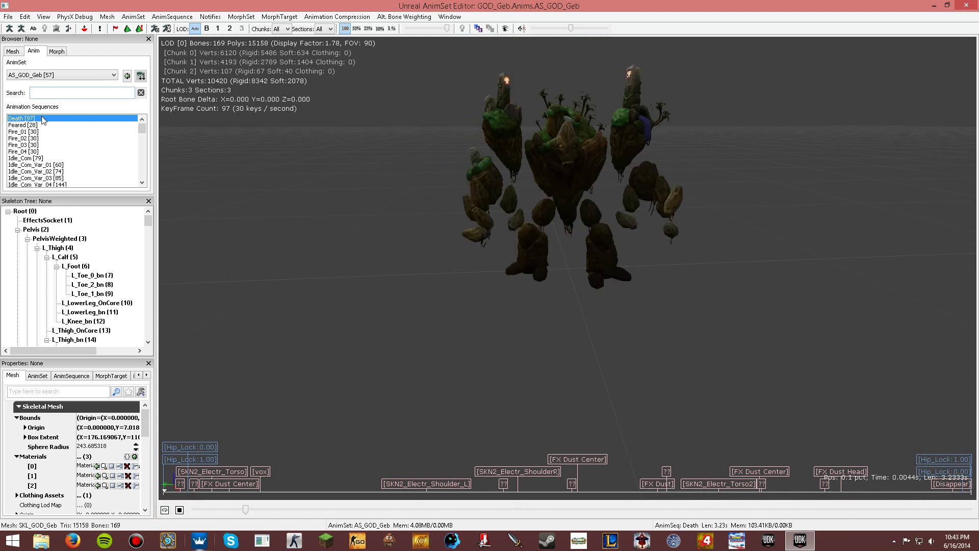
# Step: Preview the Fire_02 and Idle_Com_Var_02 sequences, view the model from another angle, and close the AnimSet Editor
pyautogui.click(34, 139)
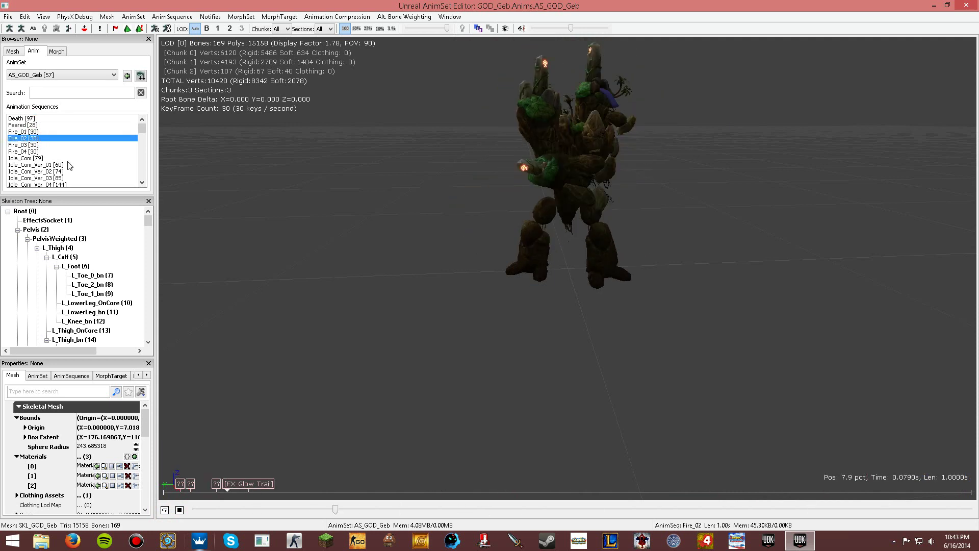
pyautogui.click(128, 171)
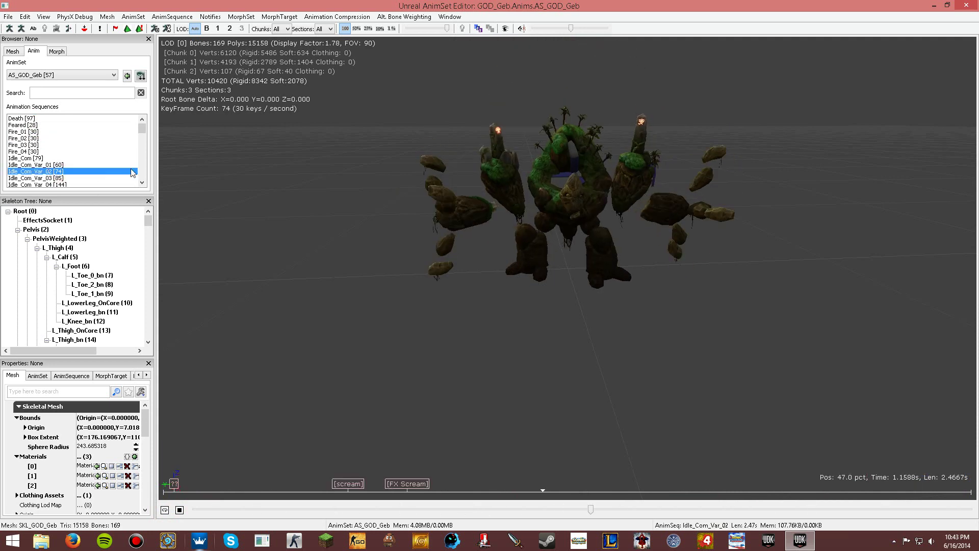
pyautogui.moveTo(249, 200); pyautogui.dragTo(352, 200)
pyautogui.moveTo(298, 163); pyautogui.dragTo(613, 143)
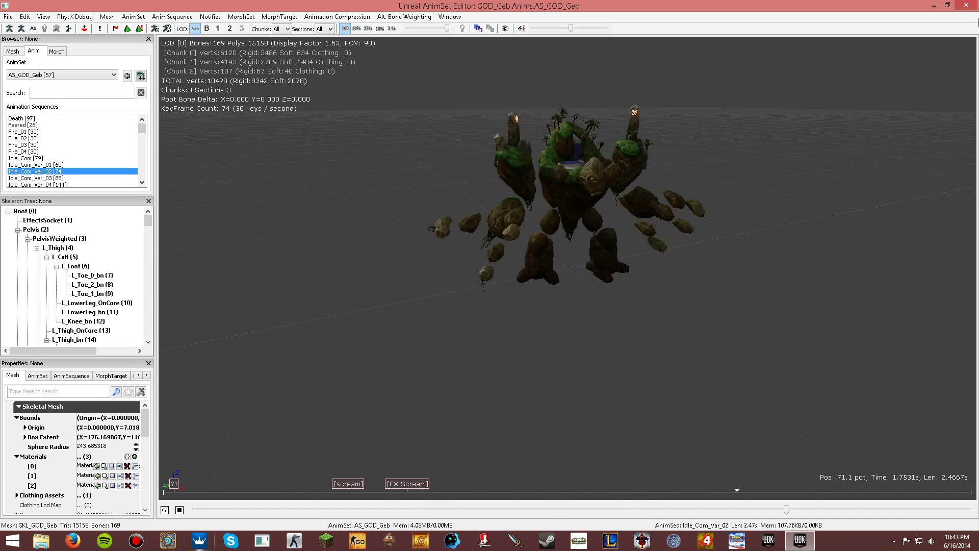
pyautogui.click(967, 6)
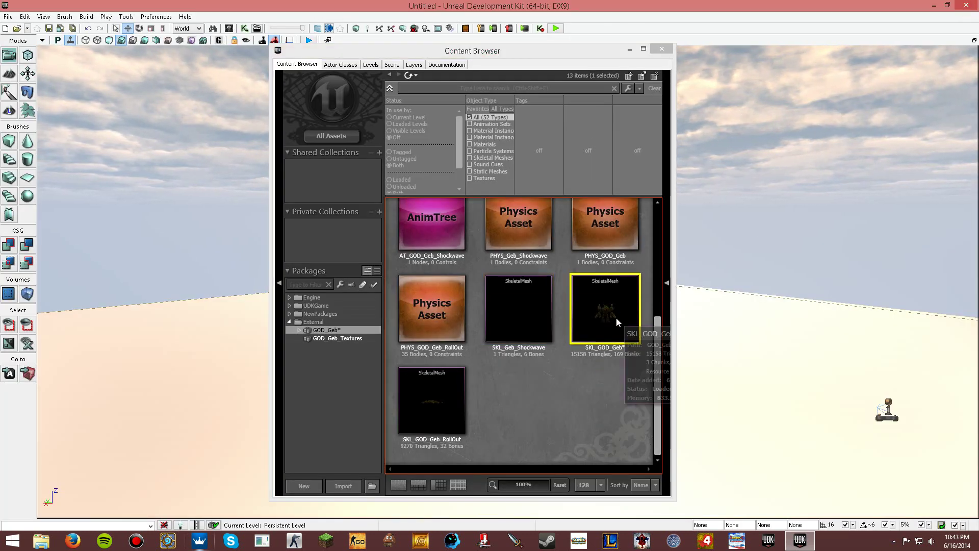
# Step: Return to the AnimSet assets at the start of the GOD_Geb package
pyautogui.moveTo(603, 316)
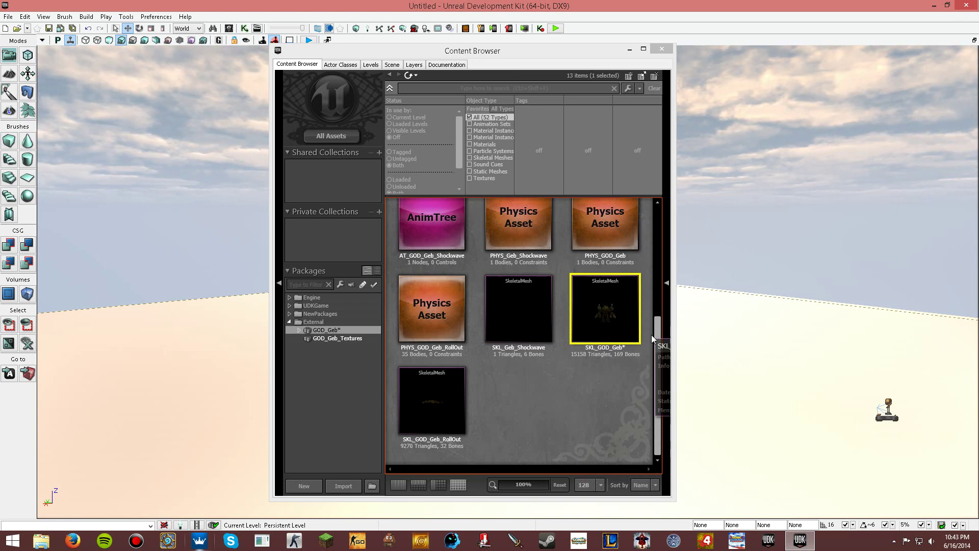
pyautogui.moveTo(657, 335); pyautogui.dragTo(661, 197)
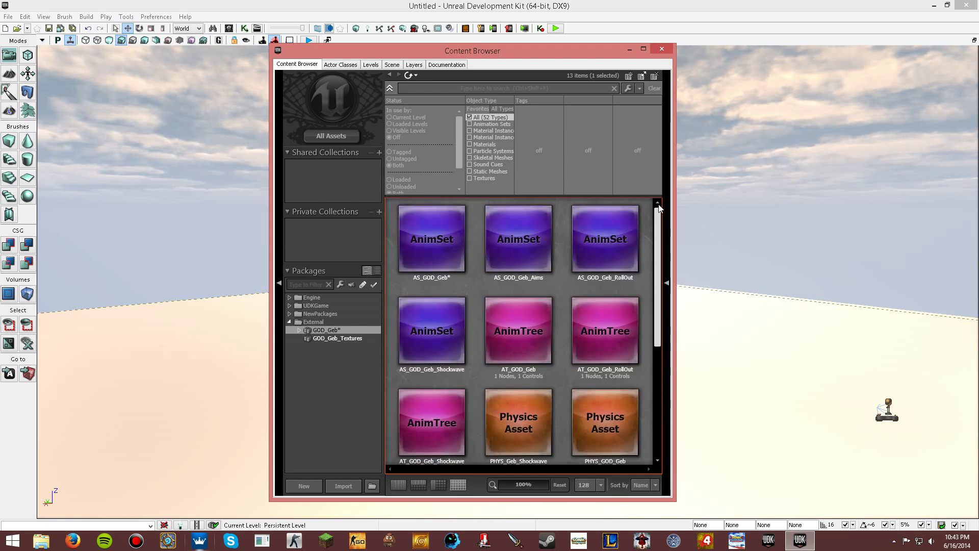